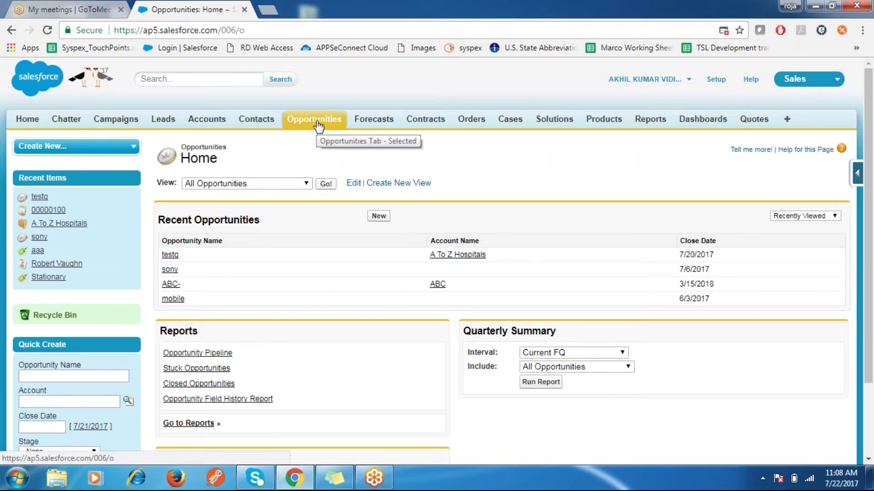
Look at the Closed Won stage on a new opportunity form, the Contracts home page and the Opportunities home page.
left_click(379, 216)
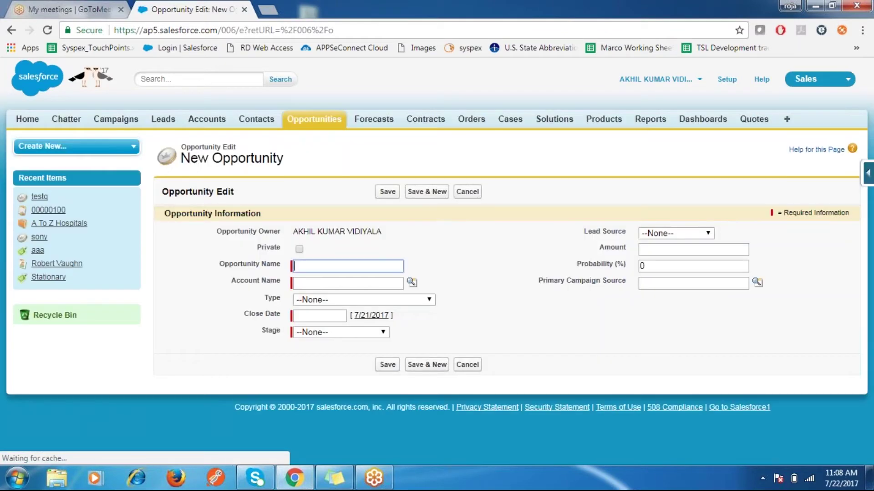
left_click(360, 336)
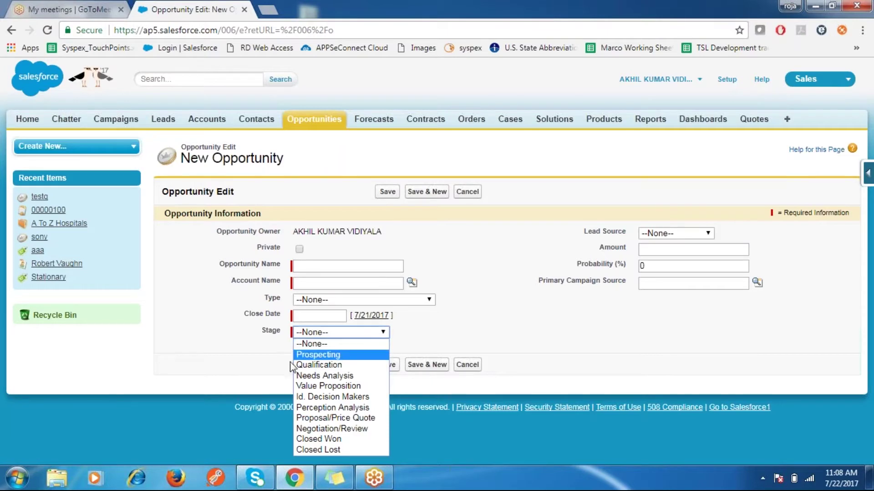
left_click(317, 439)
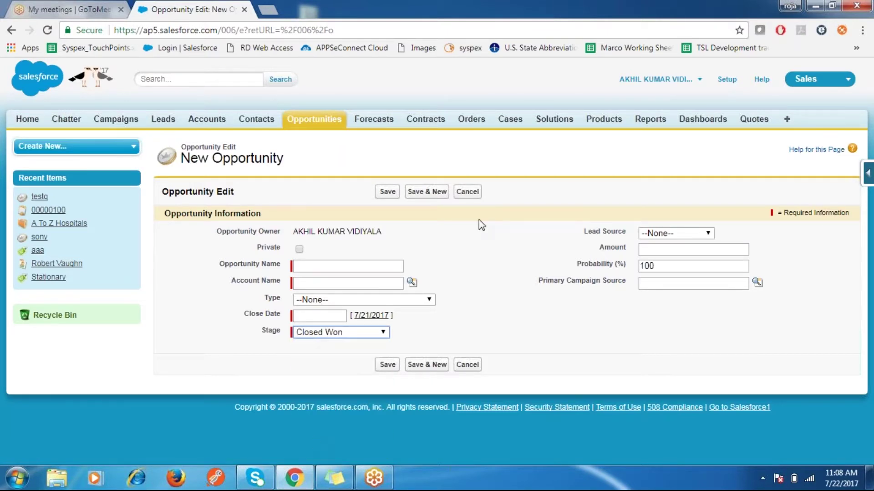
left_click(423, 120)
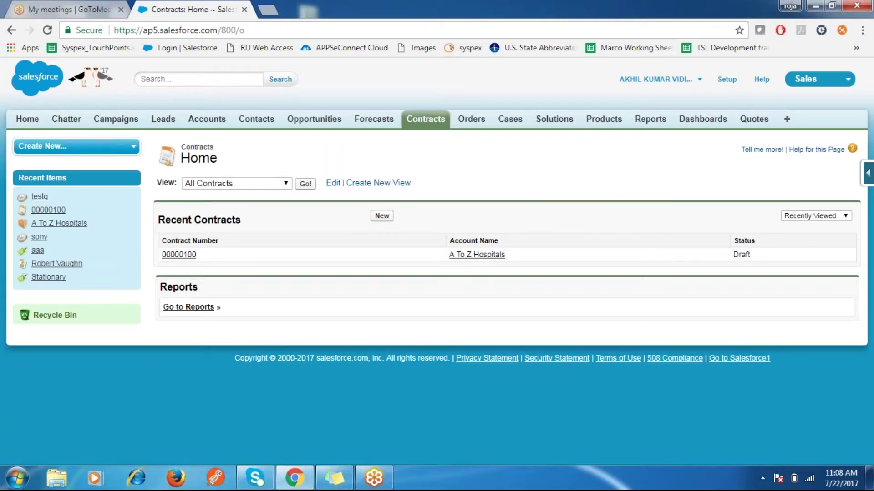
left_click(322, 121)
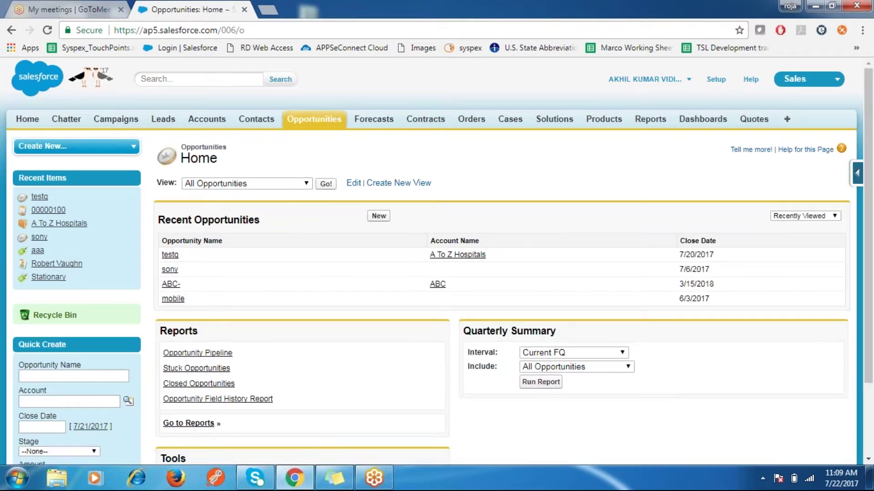
Find Process Builder in Setup by searching for "process" and start a new process.
left_click(716, 81)
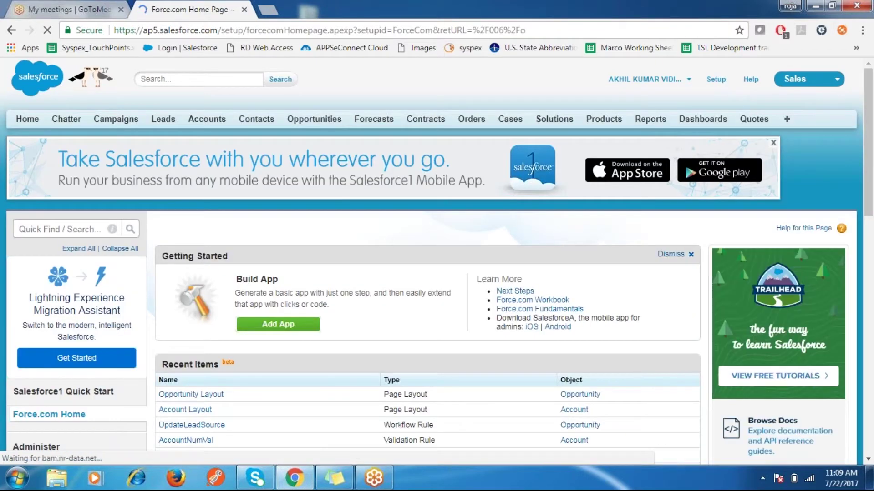
type("pr")
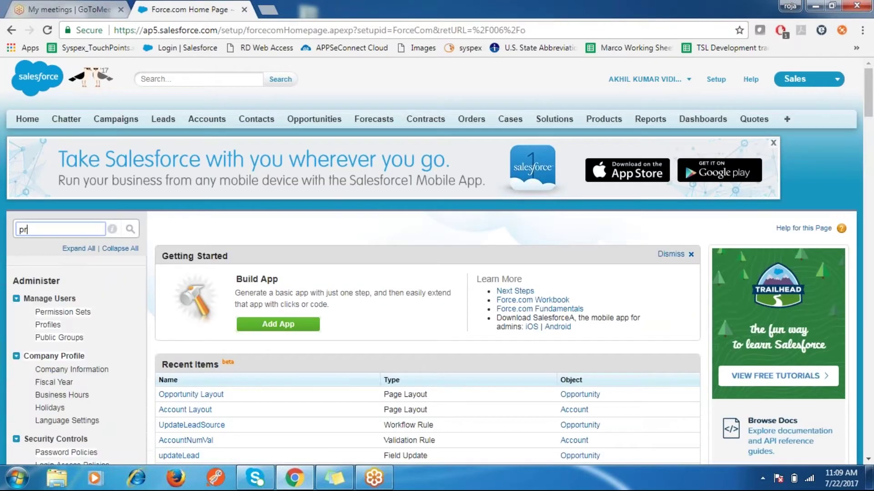
type("ocess")
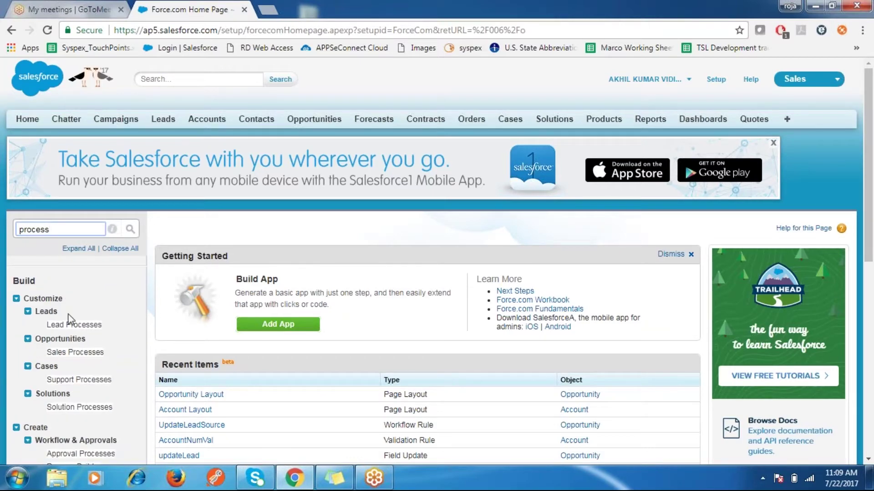
scroll(69, 319, "down", 2)
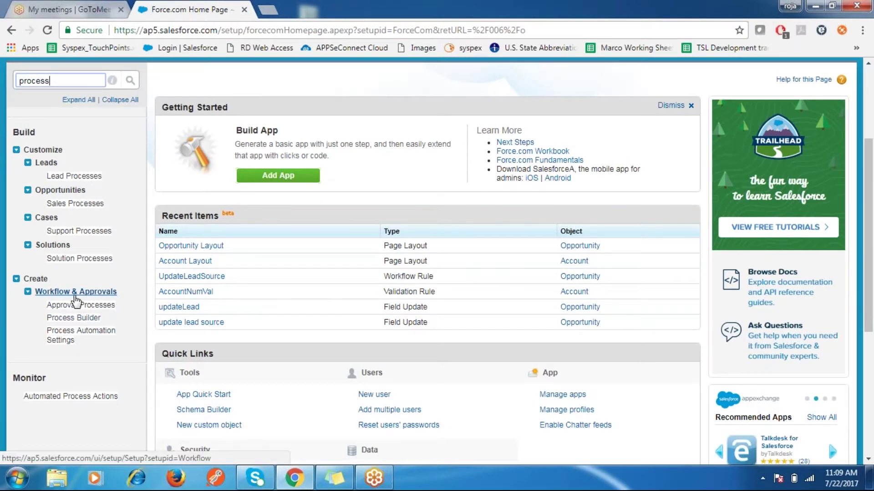
left_click(73, 318)
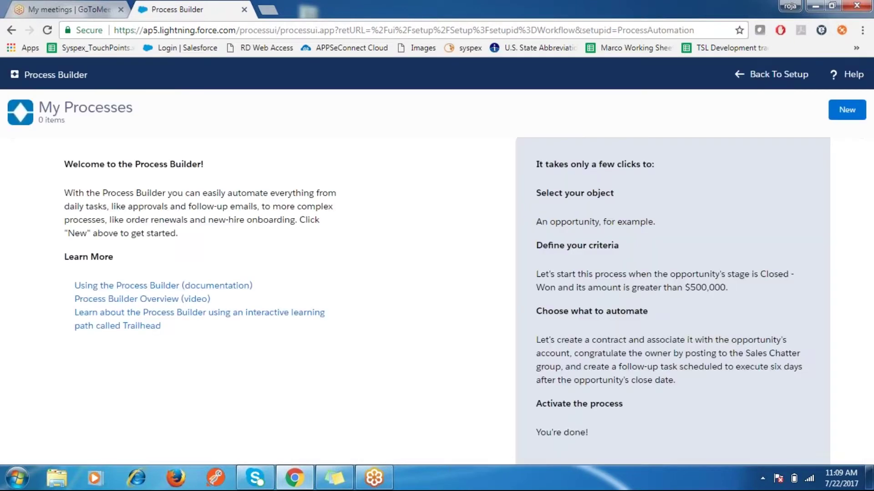
left_click(847, 109)
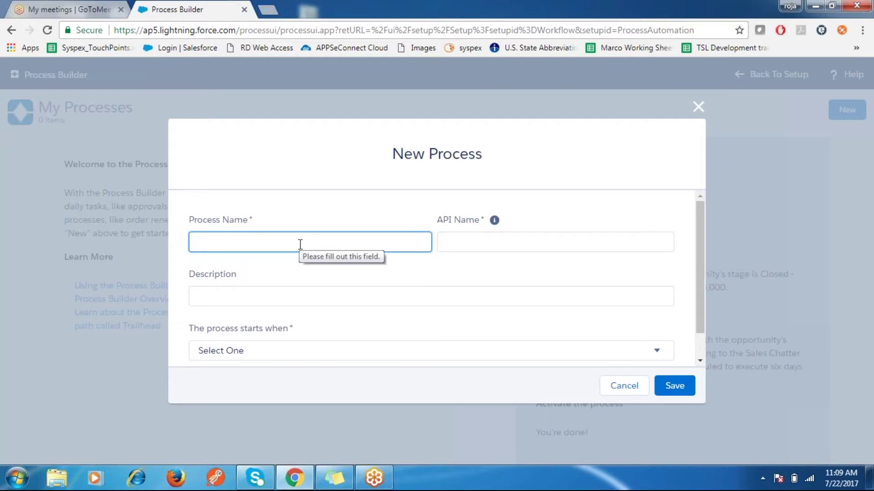
type("Cre")
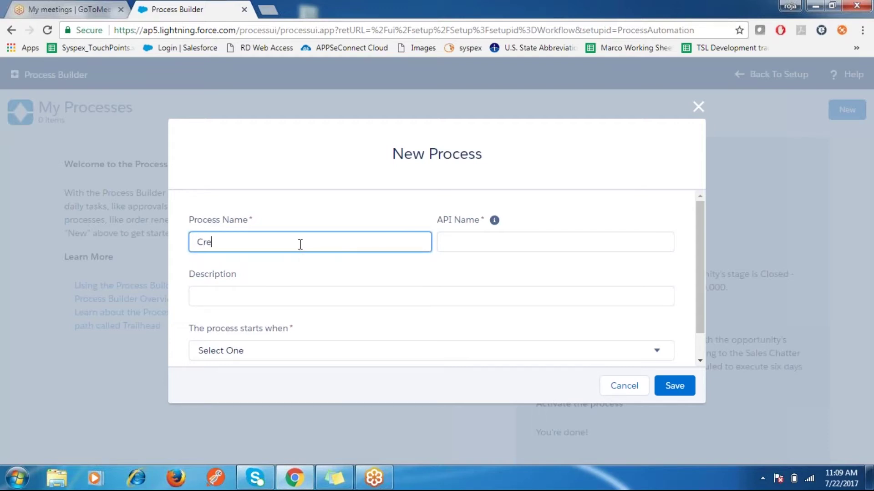
type("ate Co")
type("ntract ")
type("whe")
type("n")
key("BackSpace")
key("BackSpace")
key("BackSpace")
key("BackSpace")
key("BackSpace")
key("BackSpace")
key("BackSpace")
key("BackSpace")
key("BackSpace")
key("BackSpace")
key("BackSpace")
key("BackSpace")
key("BackSpace")
key("BackSpace")
key("BackSpace")
key("BackSpace")
key("BackSpace")
key("BackSpace")
key("BackSpace")
key("BackSpace")
Name the process "Opportunity won" and describe it as "when an opportunity is closed-won create a record in contract".
type("Opportunity")
type("won")
left_click(493, 236)
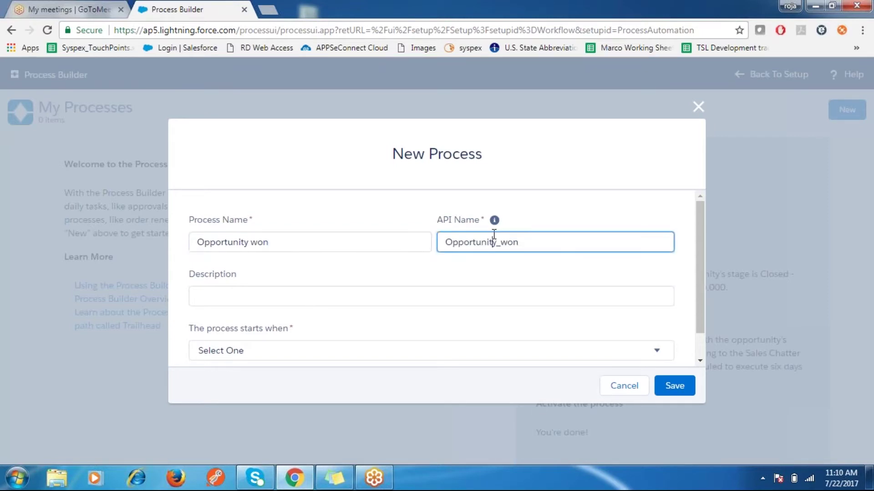
left_click(308, 292)
type("when an")
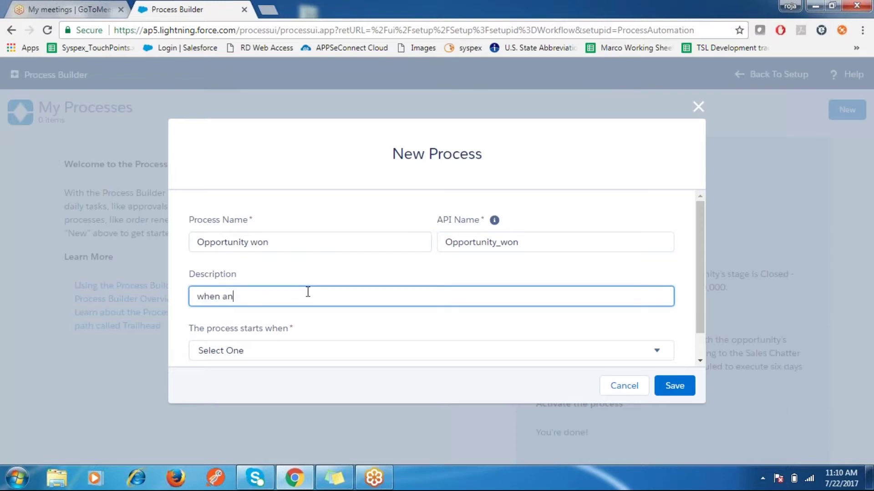
type(" opportunity is closed-won ")
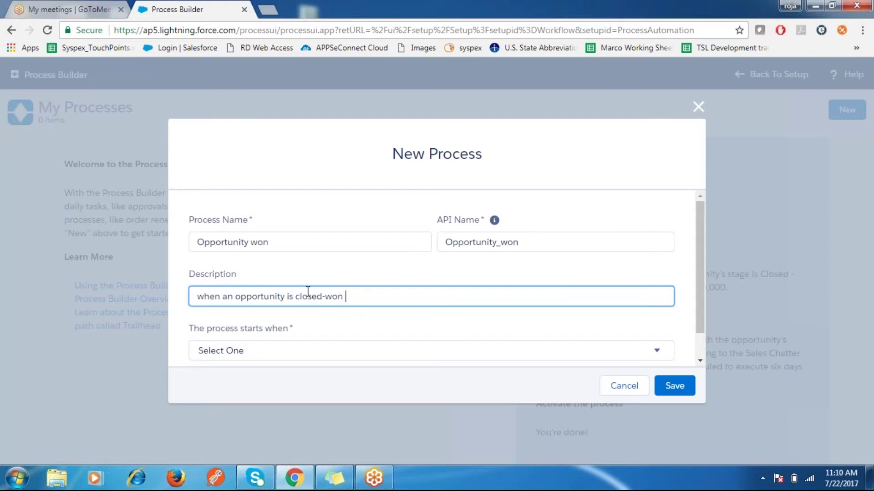
type("create  a record in contract")
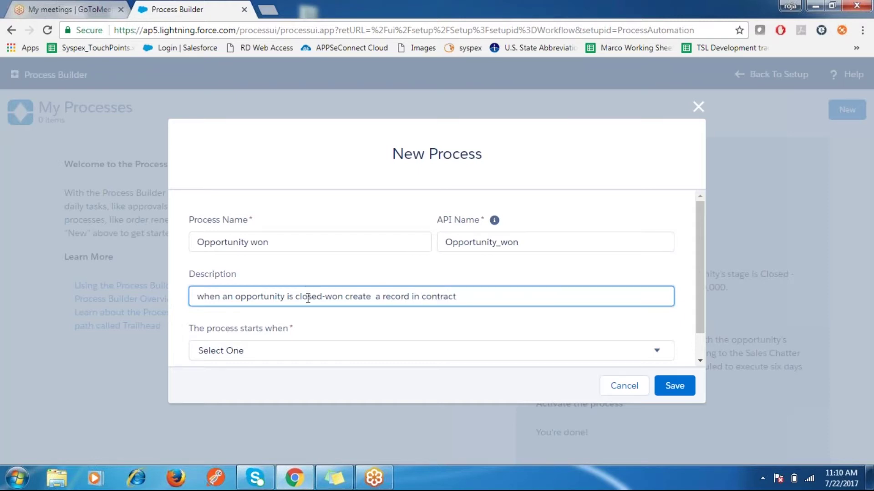
Make the process start when a record changes and save the new process.
left_click(337, 354)
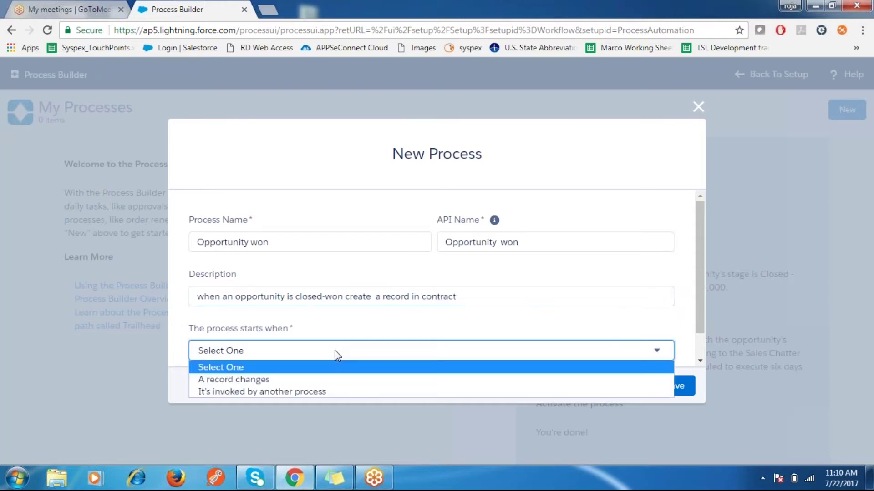
left_click(246, 382)
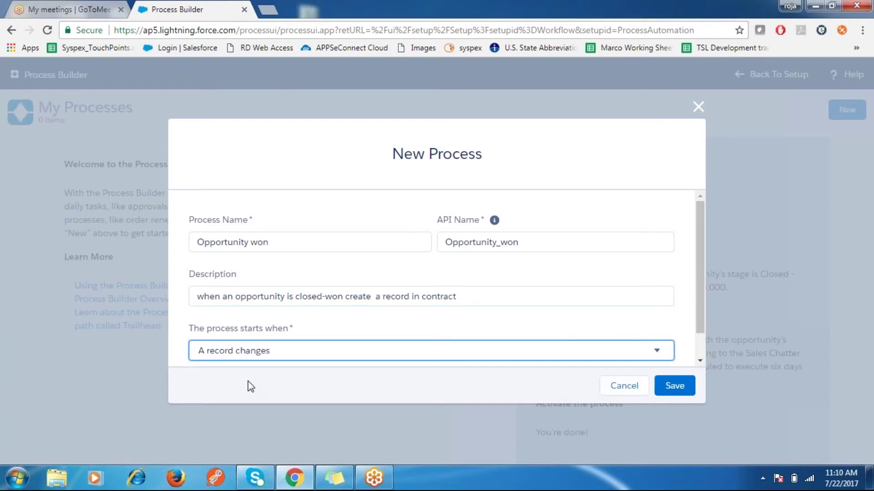
left_click(674, 386)
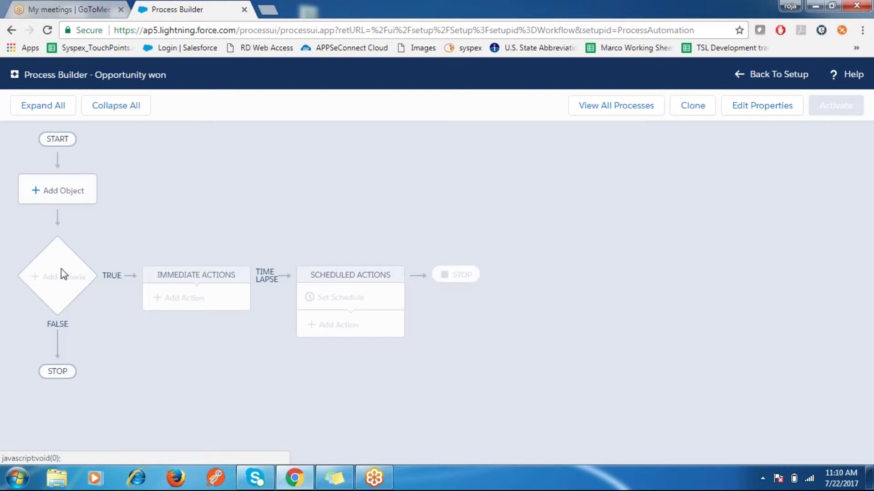
Set Opportunity as the process object, starting when a record is created or edited, and save it.
left_click(59, 190)
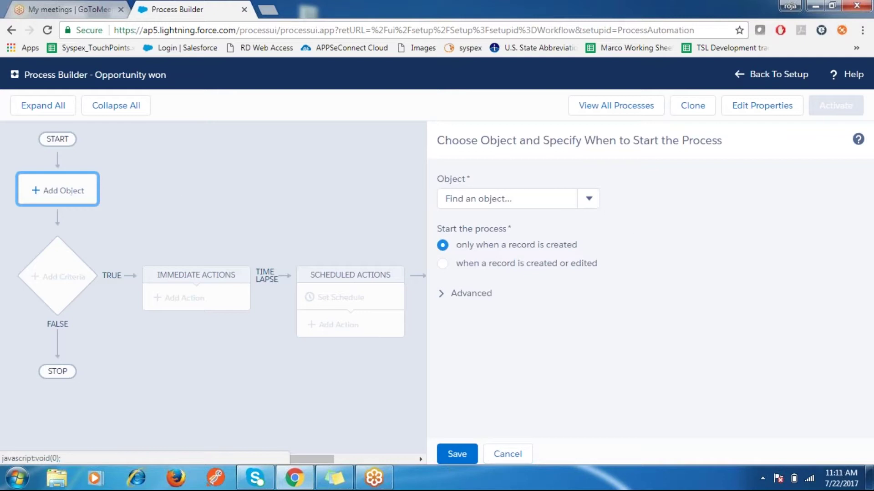
left_click(589, 199)
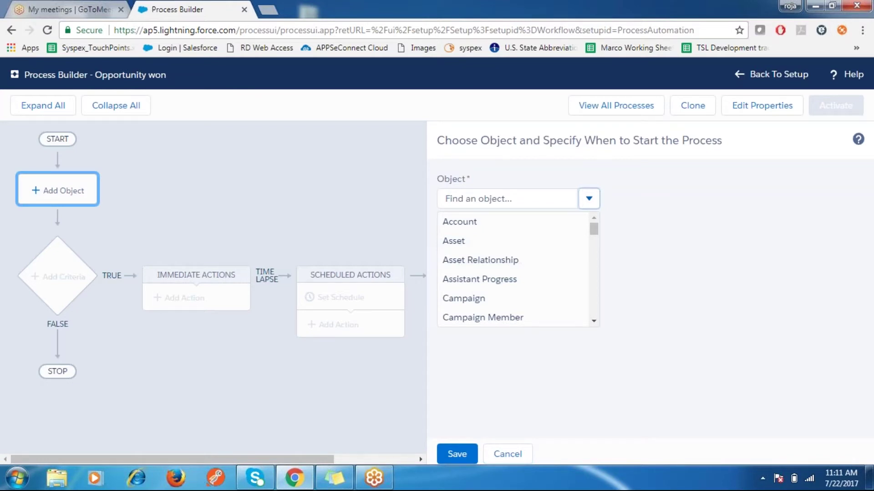
left_click(514, 200)
type("op")
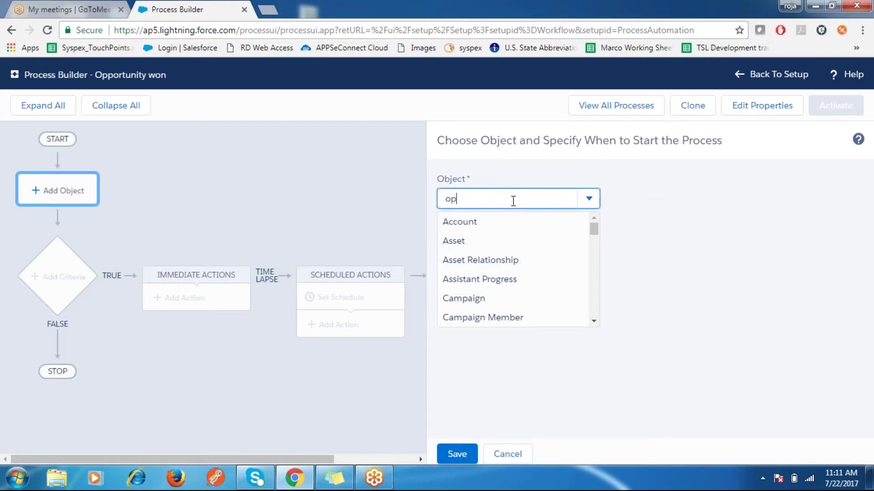
type("p")
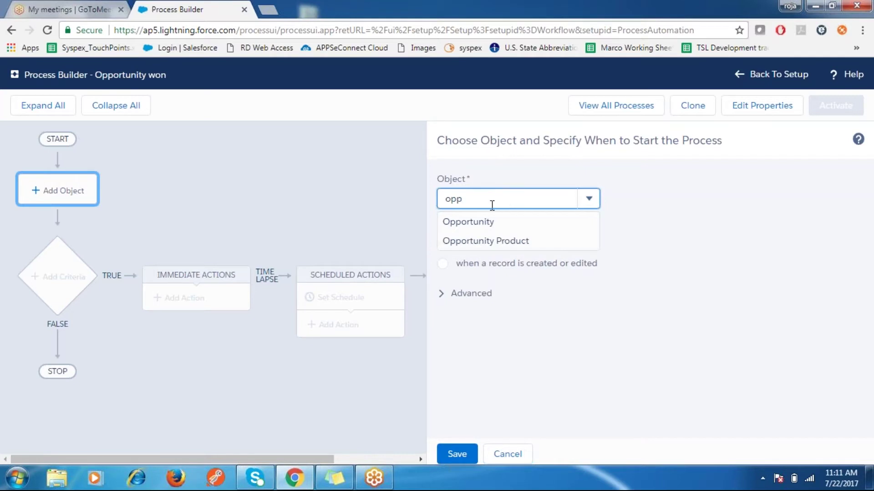
left_click(471, 223)
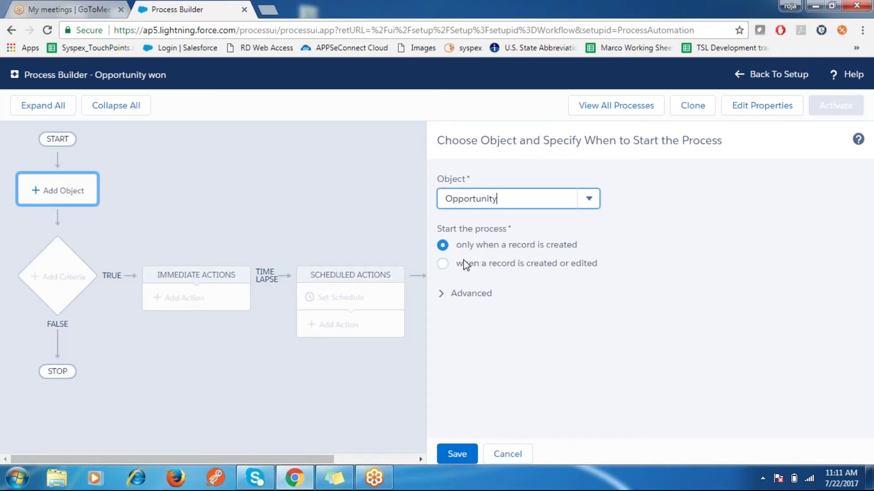
left_click(446, 266)
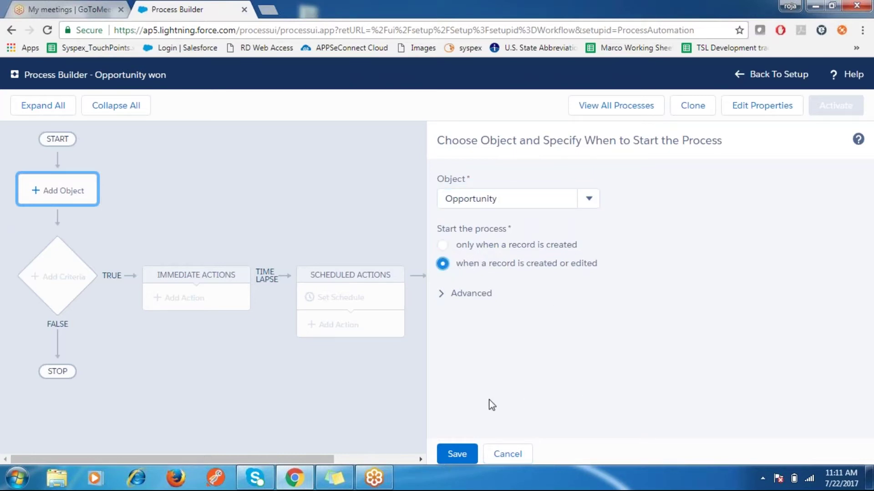
left_click(452, 456)
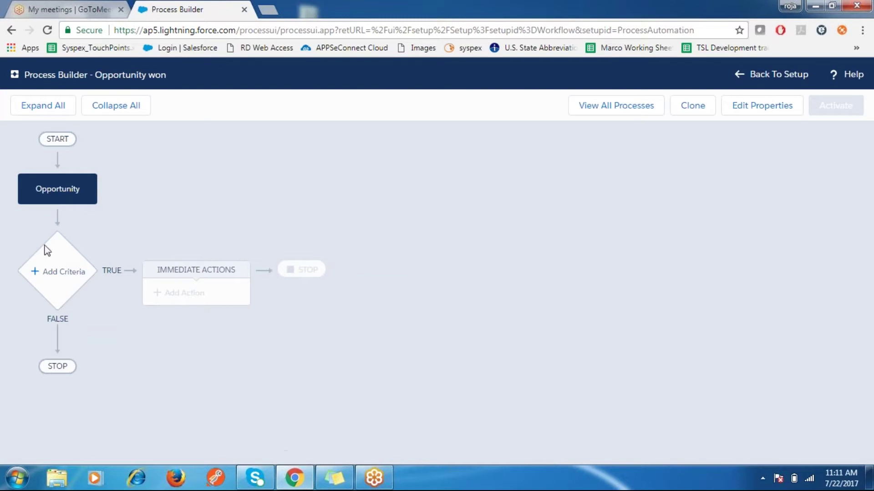
Add criteria below the Opportunity object and name them "Closed-won".
left_click(53, 269)
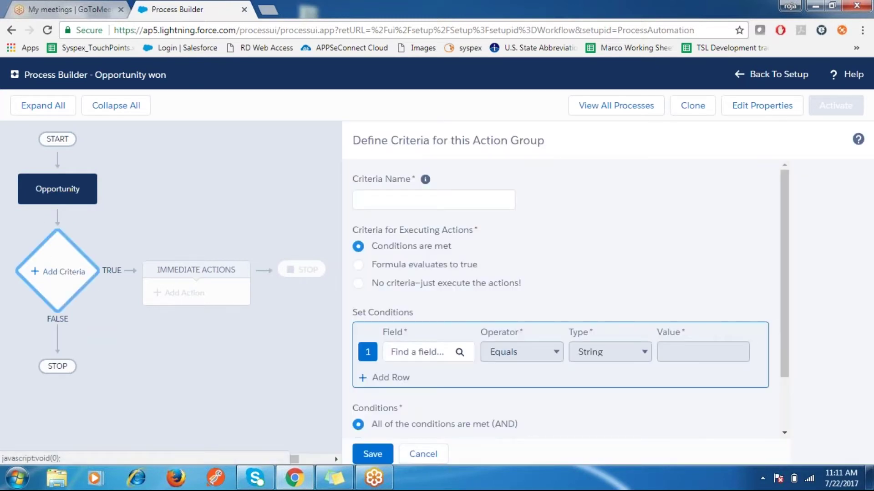
left_click(386, 198)
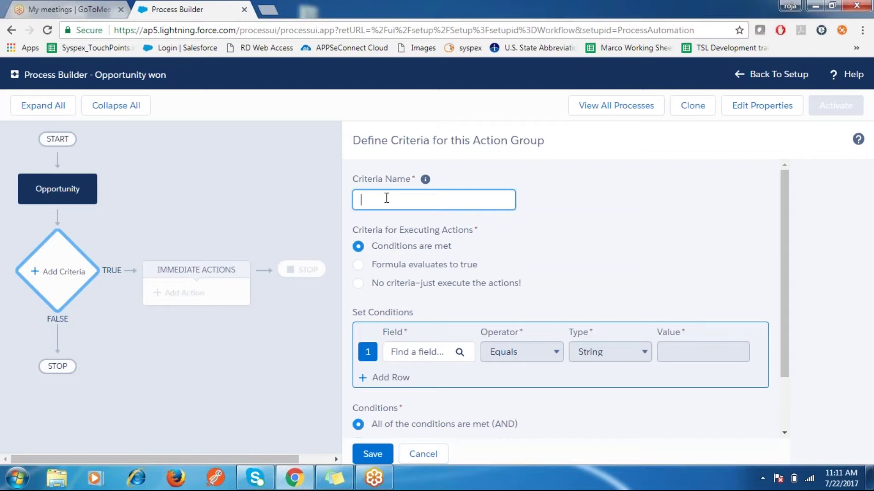
type("Clode")
type("-won")
left_click(384, 202)
key("BackSpace")
key("Delete")
type("sed")
left_click(819, 174)
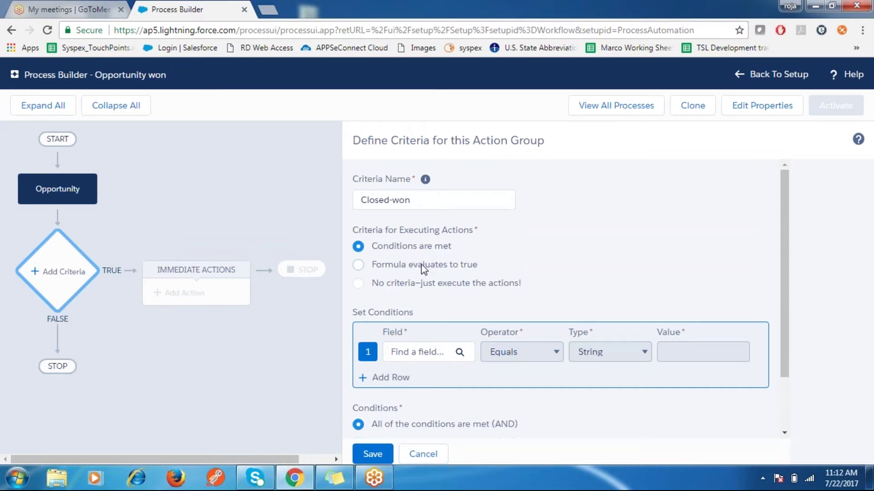
Base the Closed-won criteria on conditions being met and choose the Opportunity Stage field for the first condition.
left_click(357, 266)
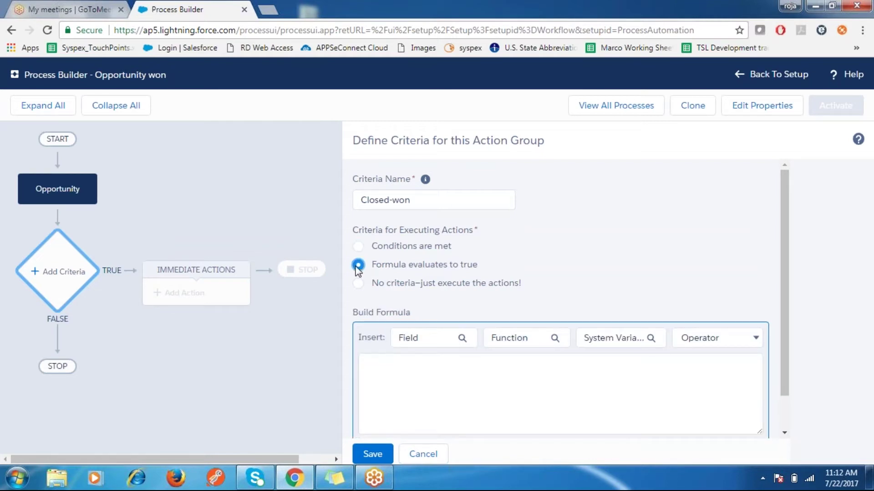
left_click(359, 247)
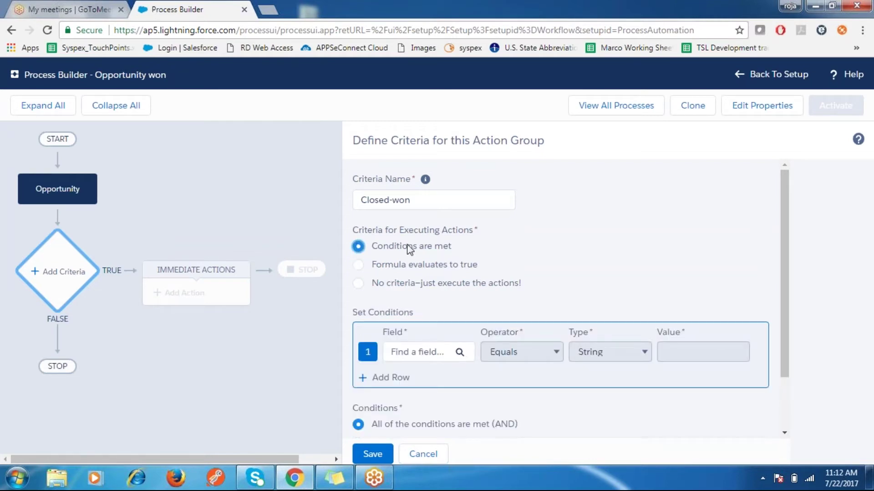
left_click_drag(779, 215, 791, 288)
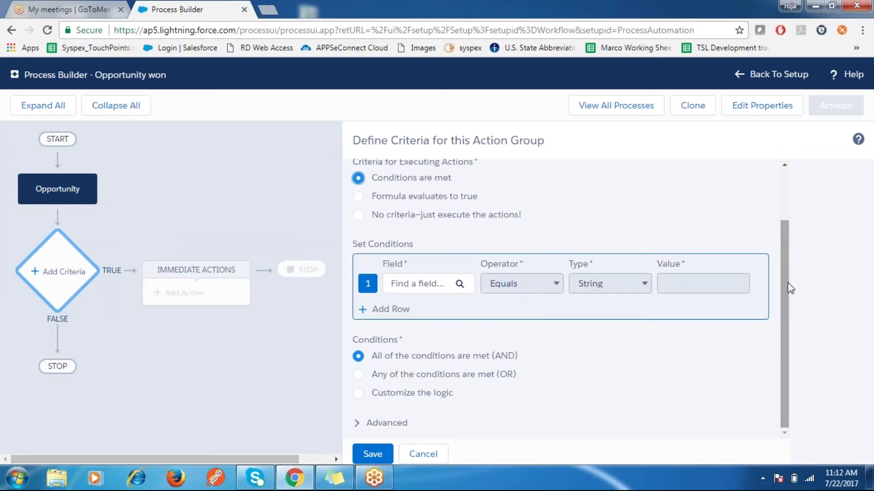
left_click(459, 285)
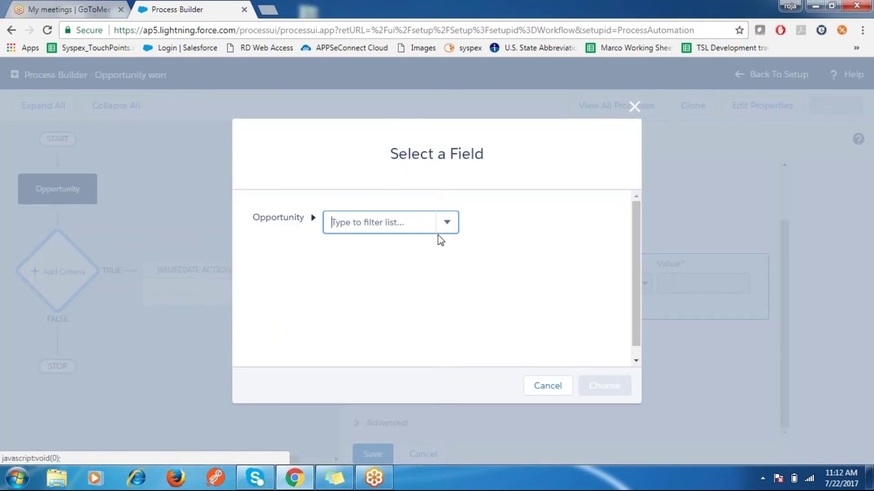
left_click(442, 230)
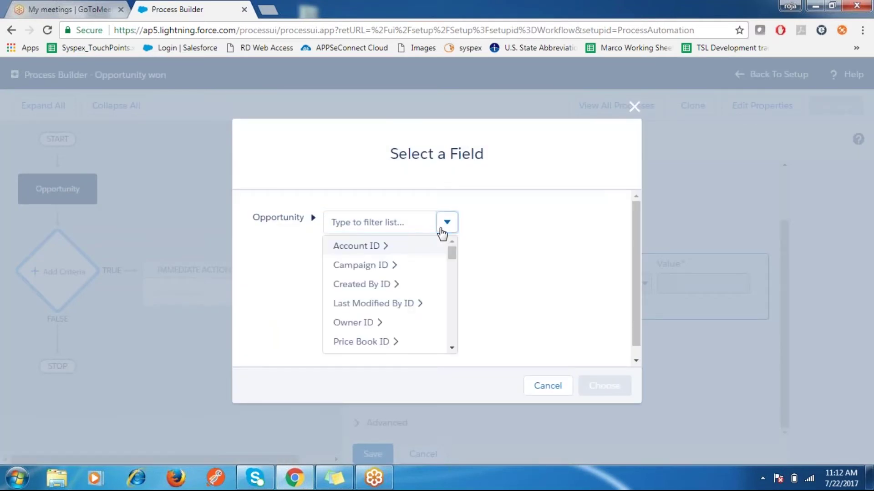
left_click_drag(451, 253, 456, 339)
left_click(367, 322)
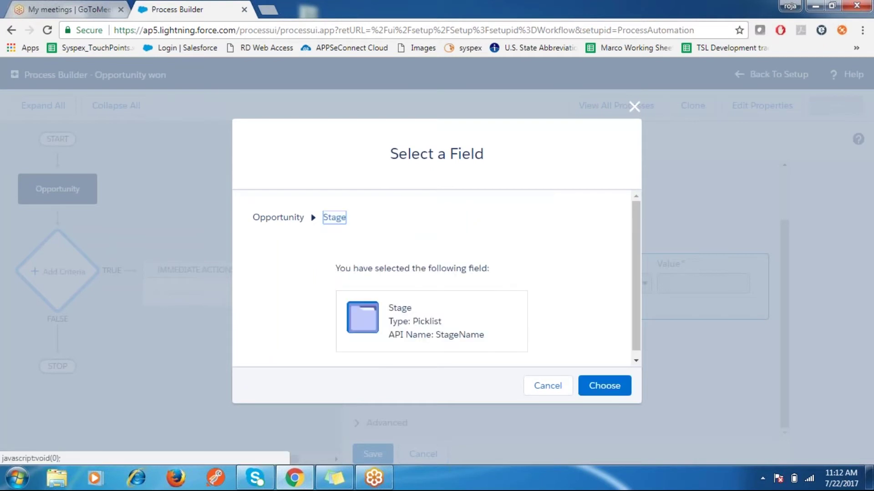
left_click(609, 390)
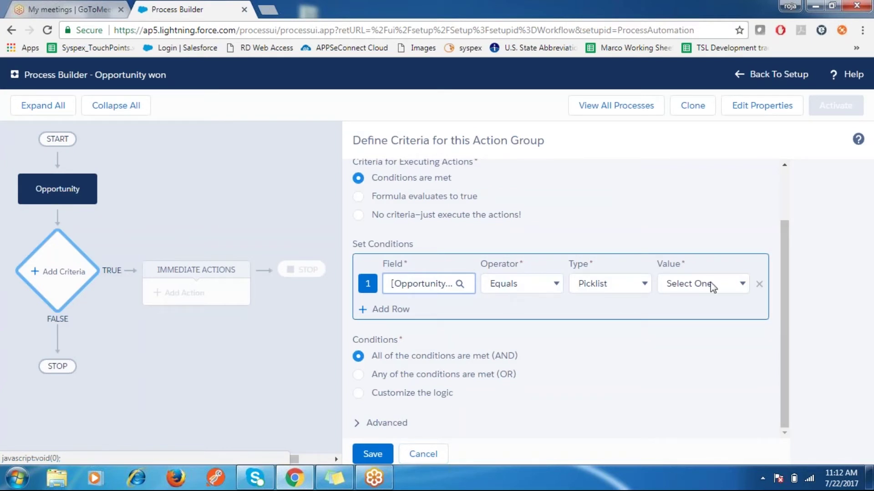
Set the Stage condition's value to Closed Won and save the criteria.
left_click(728, 286)
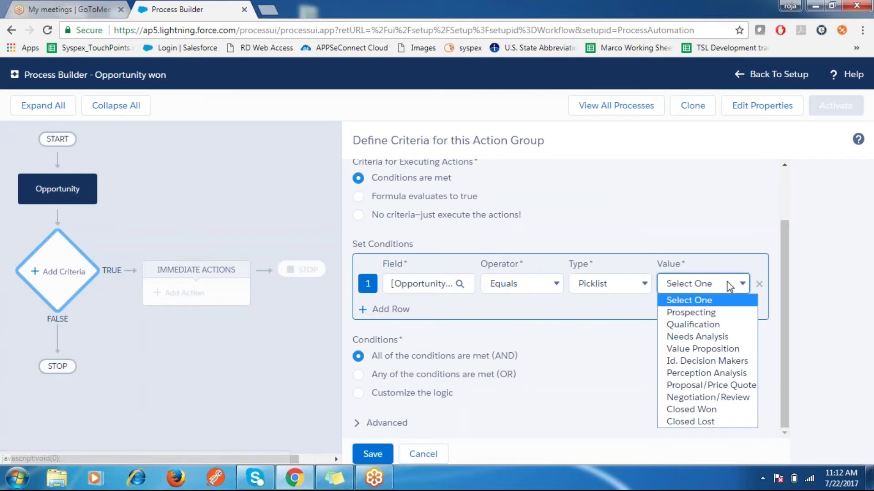
left_click(710, 410)
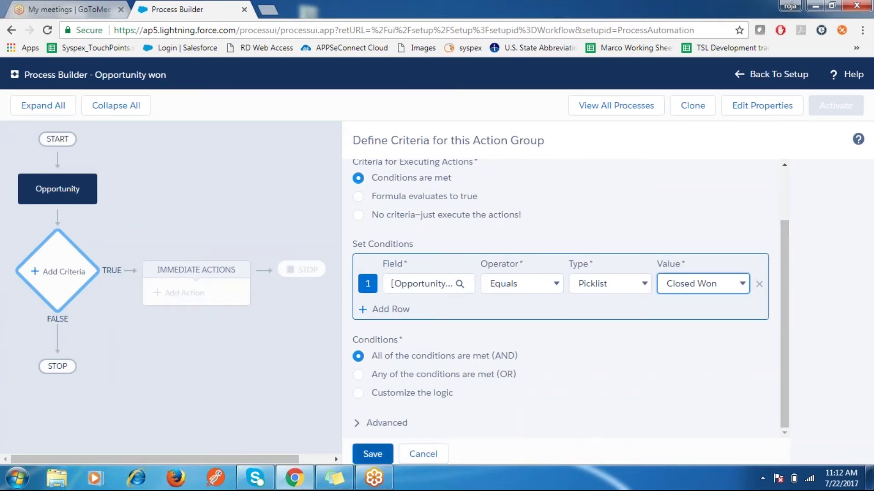
left_click(380, 455)
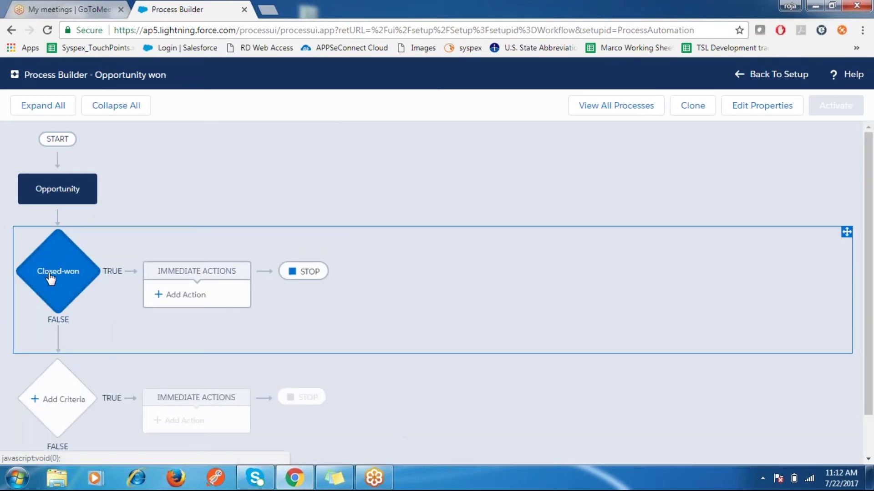
Add an immediate action of type Create a Record to the Closed-won criteria and name it "New Contract".
left_click(187, 298)
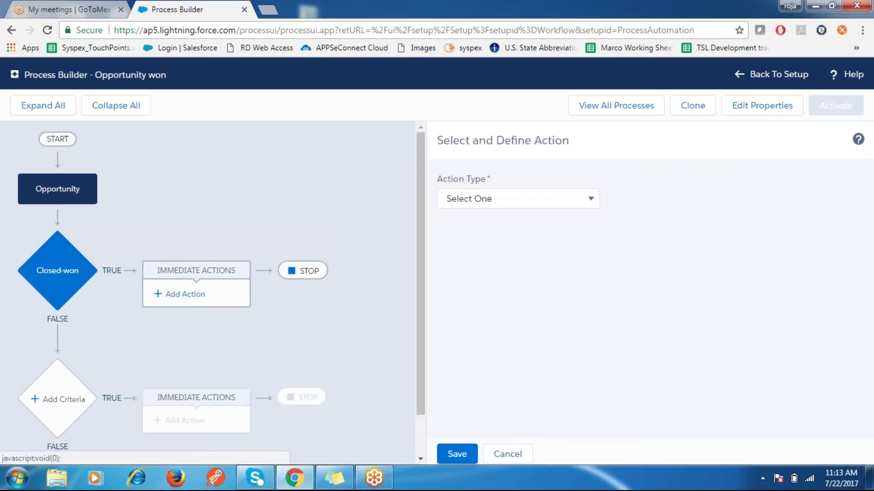
left_click(511, 203)
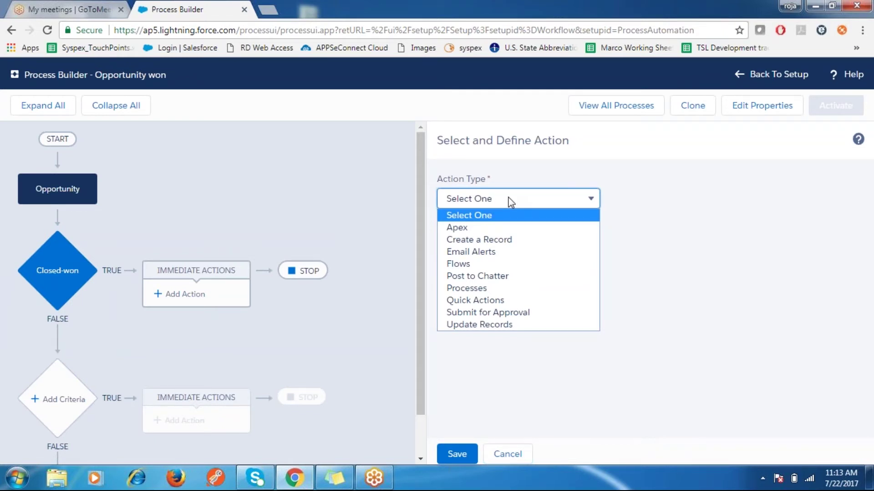
left_click(500, 244)
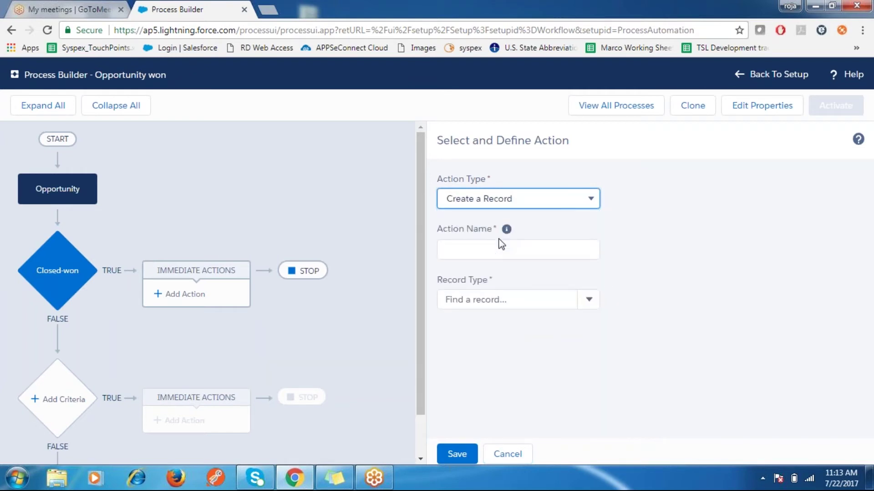
left_click(499, 251)
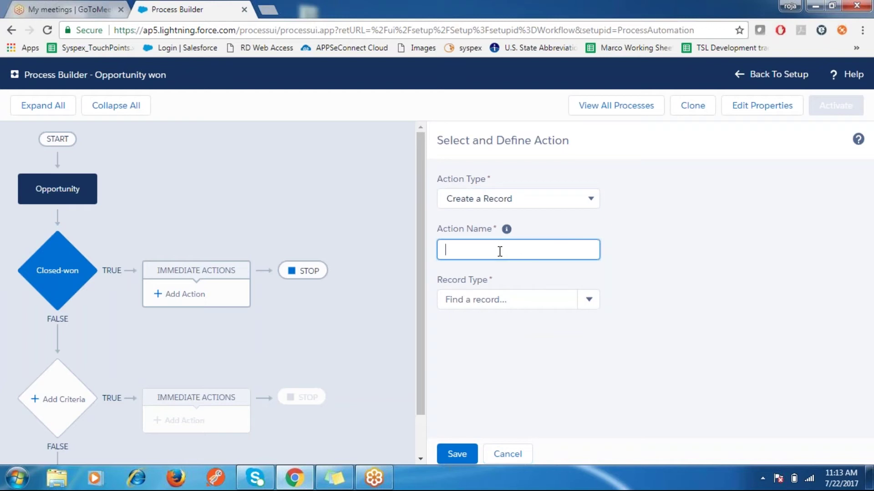
type("Contract")
type("New")
Set the record type of the New Contract action to Contract.
left_click(587, 302)
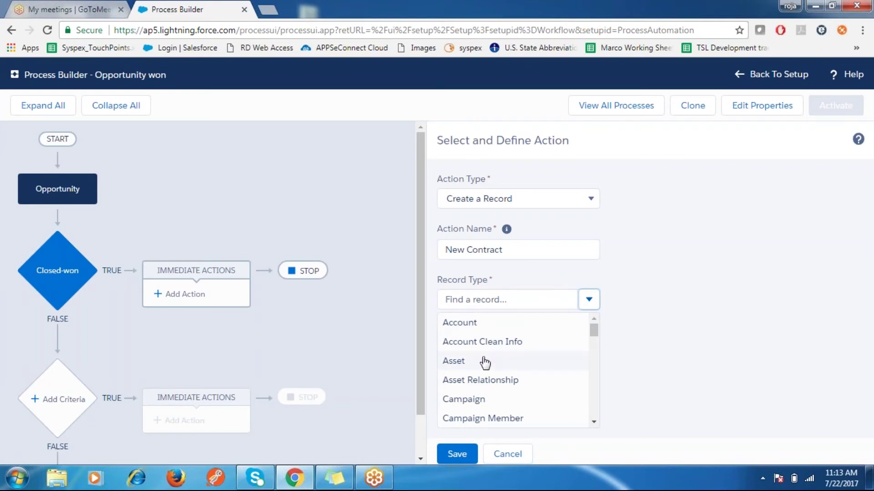
left_click_drag(595, 330, 597, 354)
scroll(596, 352, "down", 1)
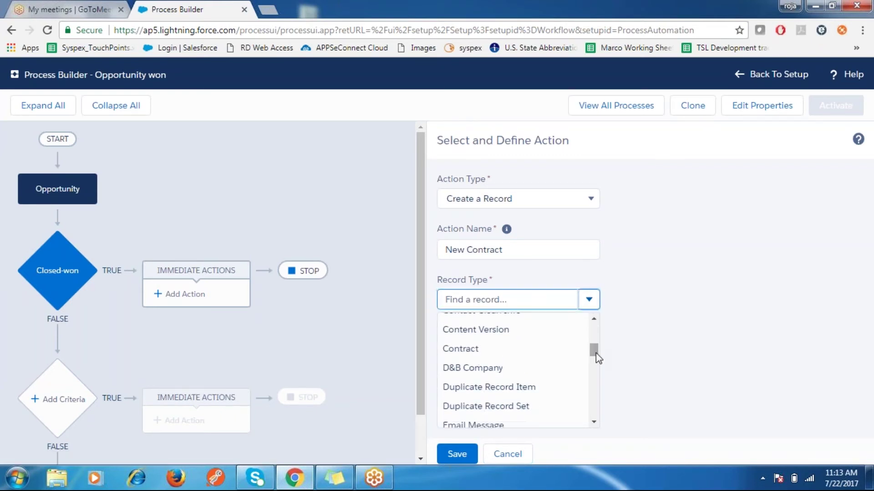
left_click(476, 356)
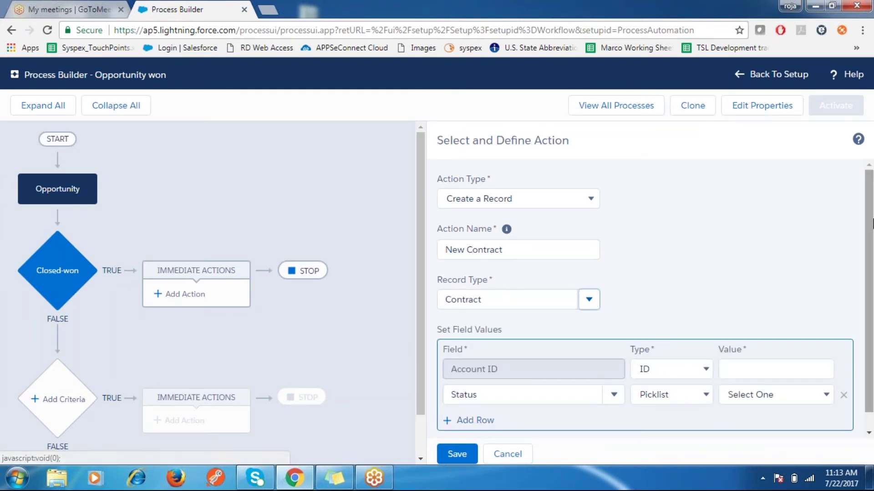
Set the contract's Account ID value to a reference to the Account ID of the opportunity's account.
scroll(872, 258, "down", 1)
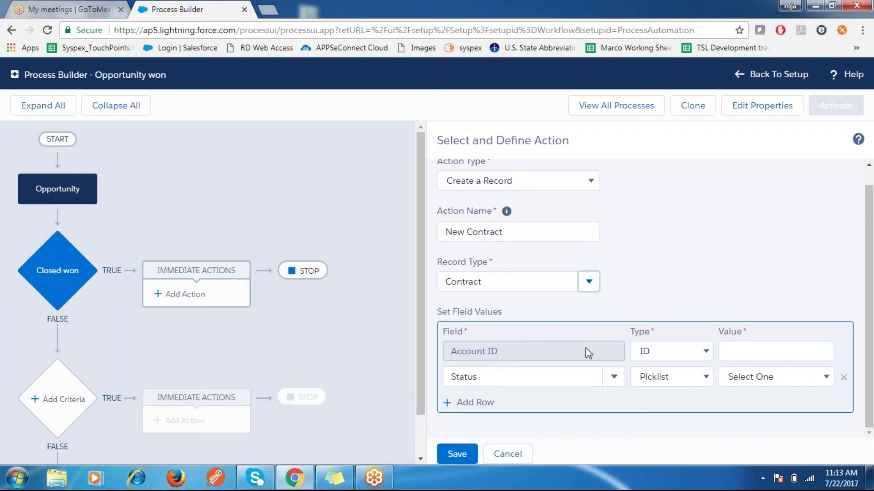
left_click(686, 359)
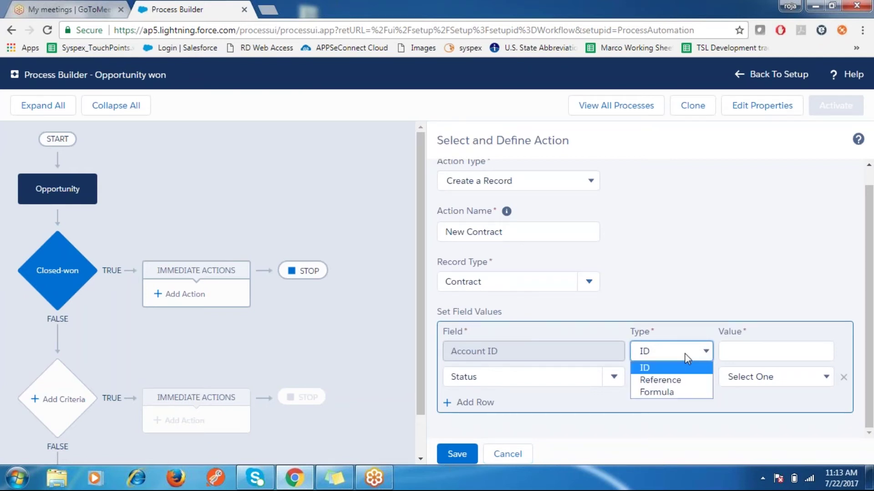
left_click(674, 378)
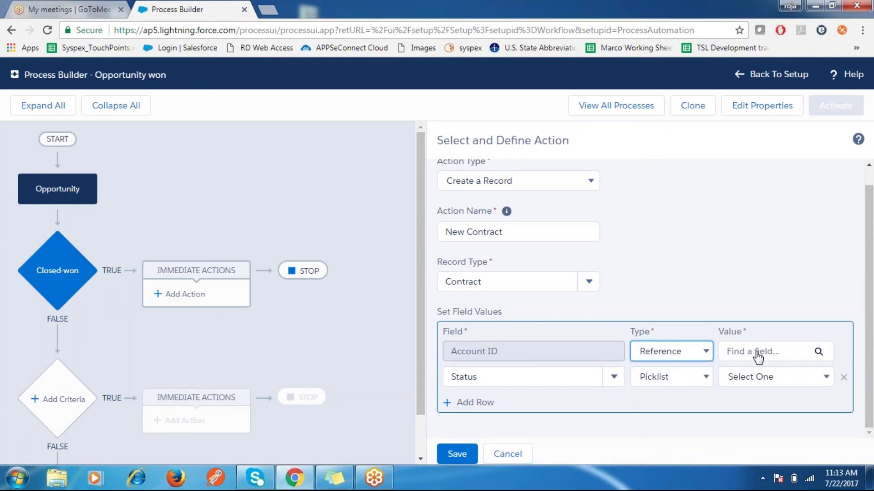
left_click(817, 354)
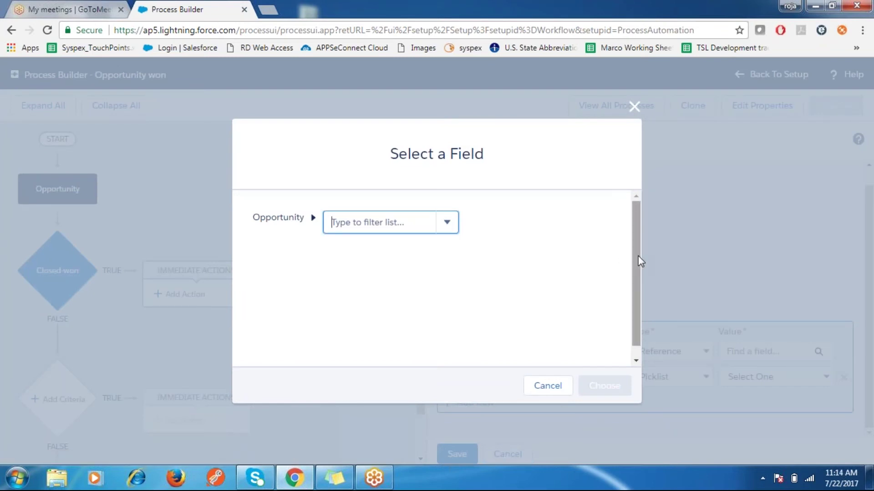
left_click(638, 281)
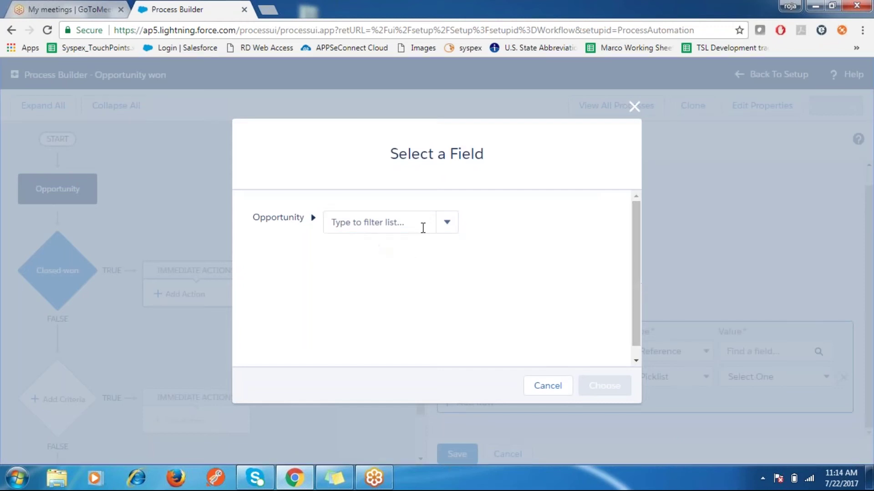
left_click(445, 226)
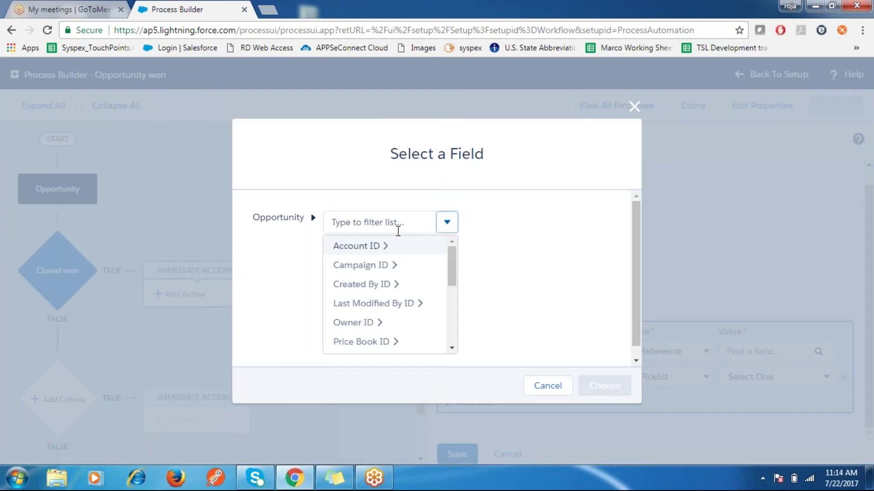
left_click(384, 247)
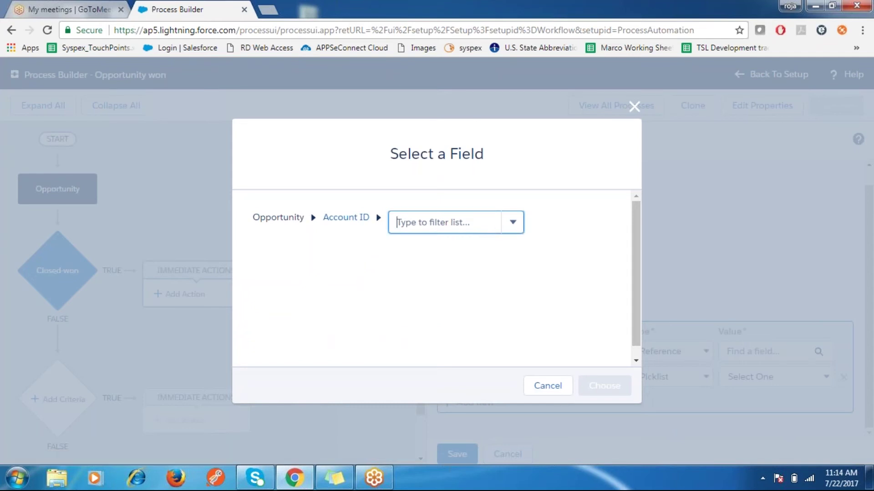
left_click(513, 224)
left_click_drag(517, 256, 522, 290)
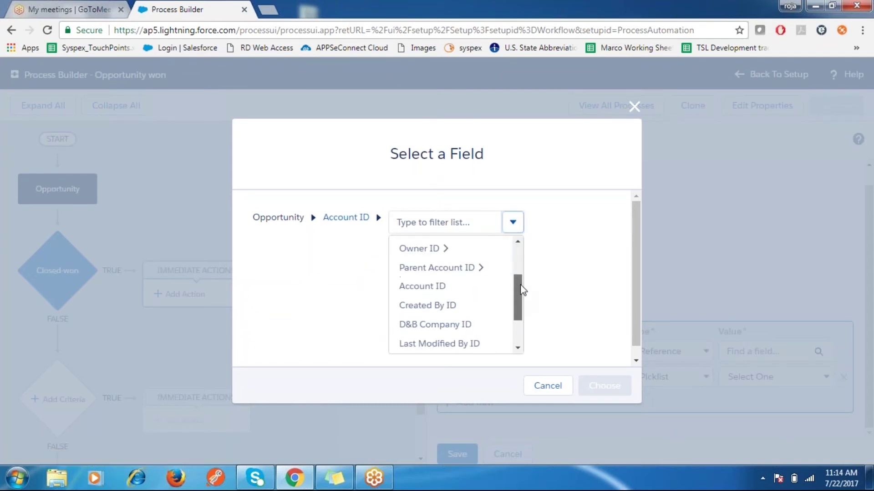
left_click(446, 286)
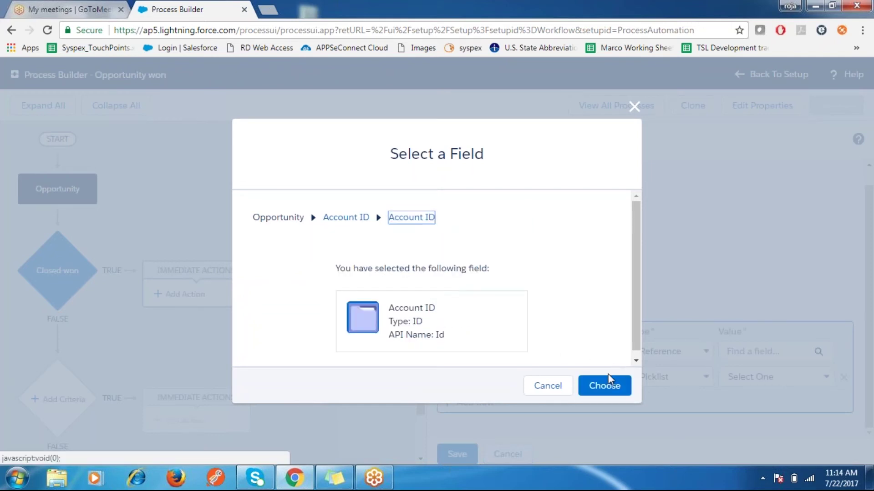
left_click(607, 385)
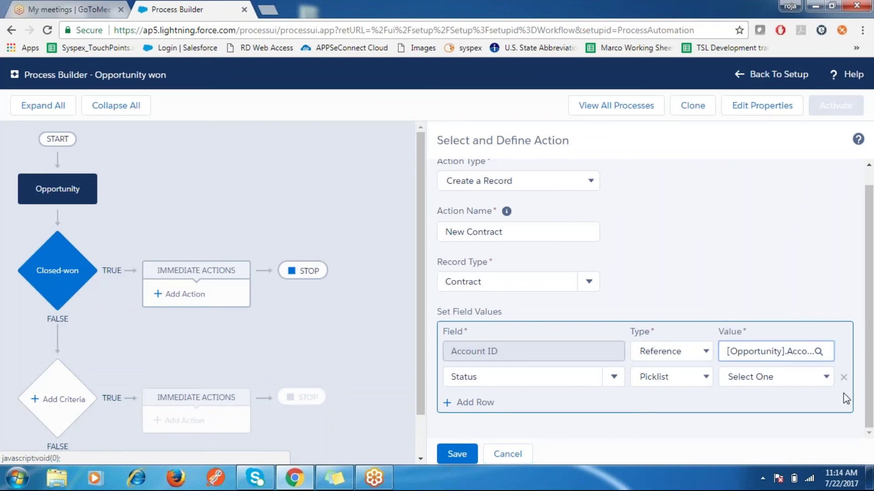
Set the contract's Status value to Draft and save the action.
left_click(822, 385)
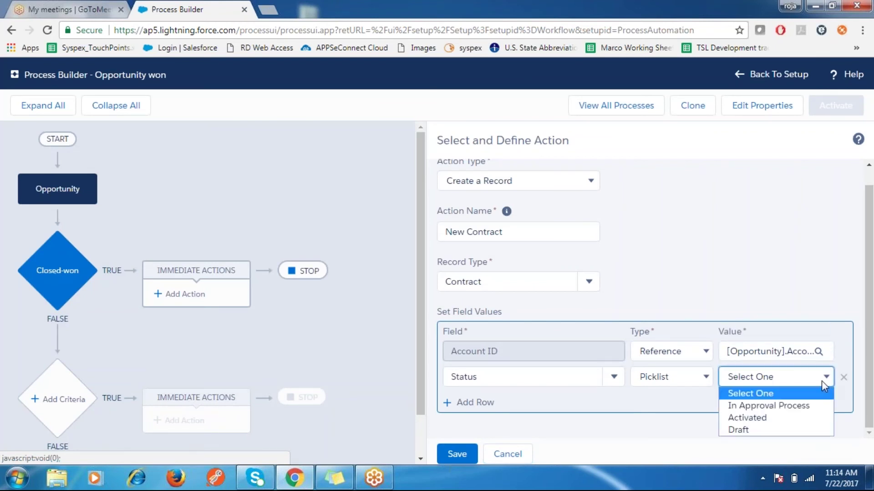
left_click(738, 432)
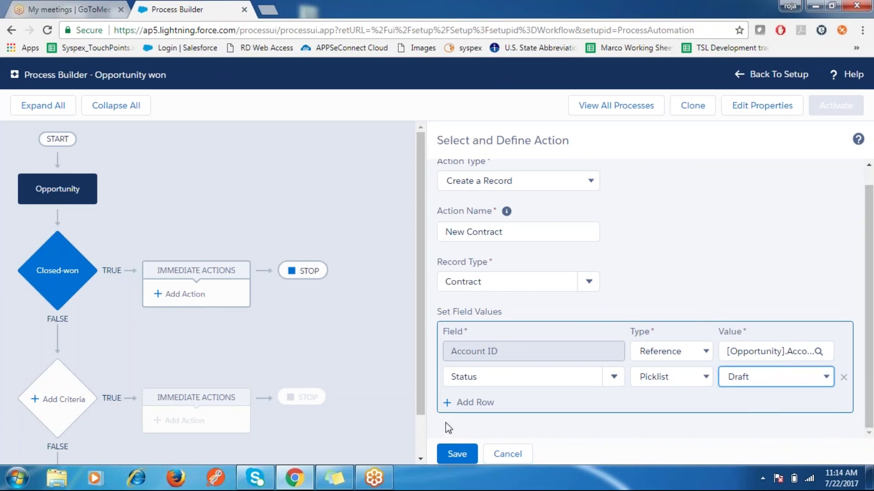
left_click(457, 454)
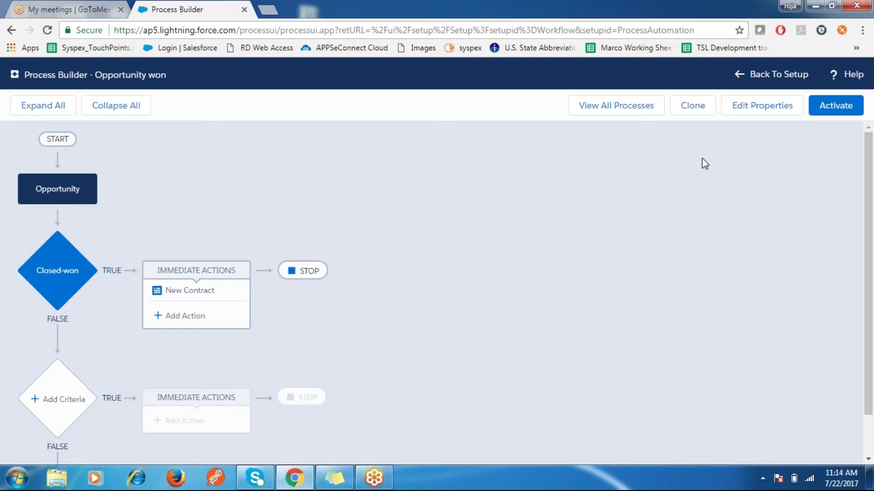
Activate the Opportunity won process and confirm the activation.
left_click(850, 106)
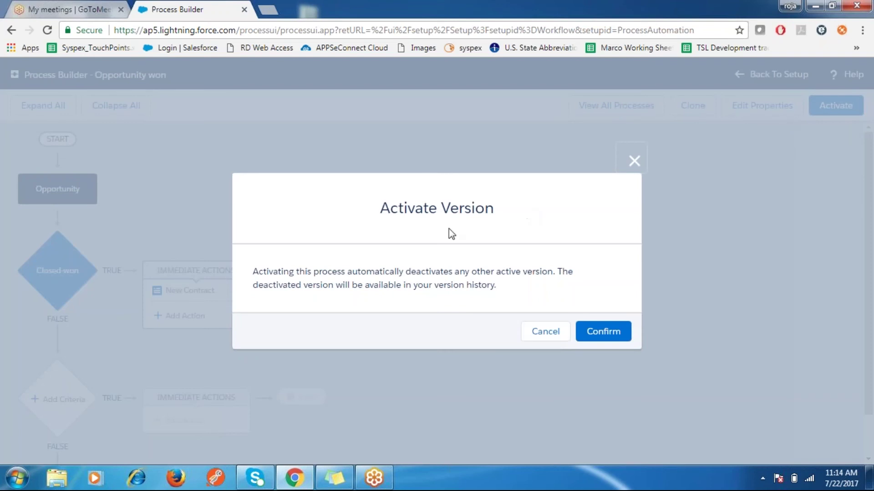
left_click(604, 335)
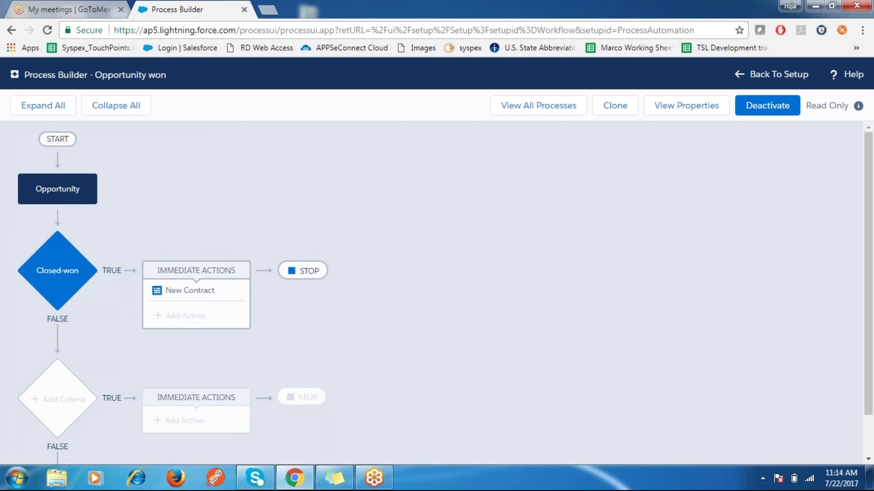
Return to Setup and start a new opportunity record from the Opportunities page.
left_click(753, 75)
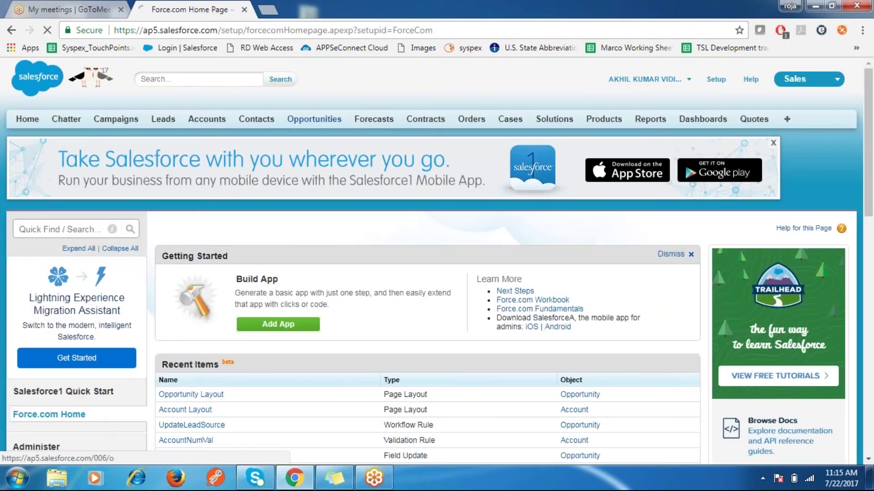
left_click(314, 119)
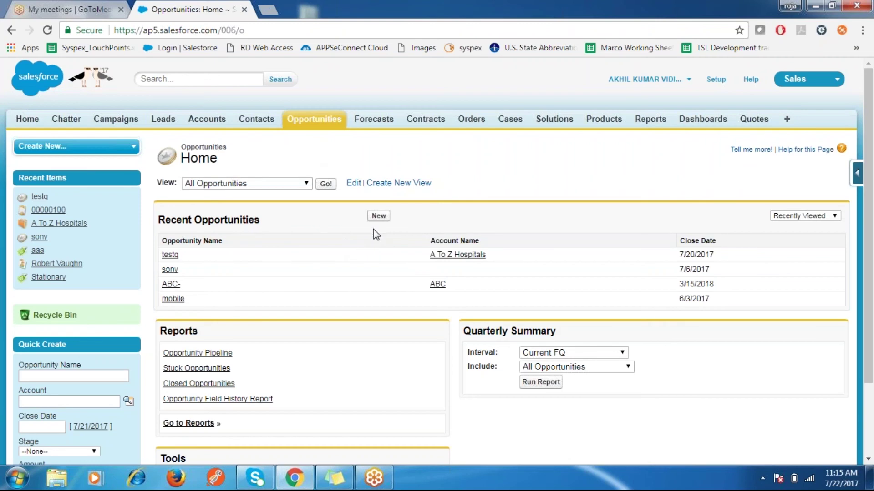
left_click(379, 217)
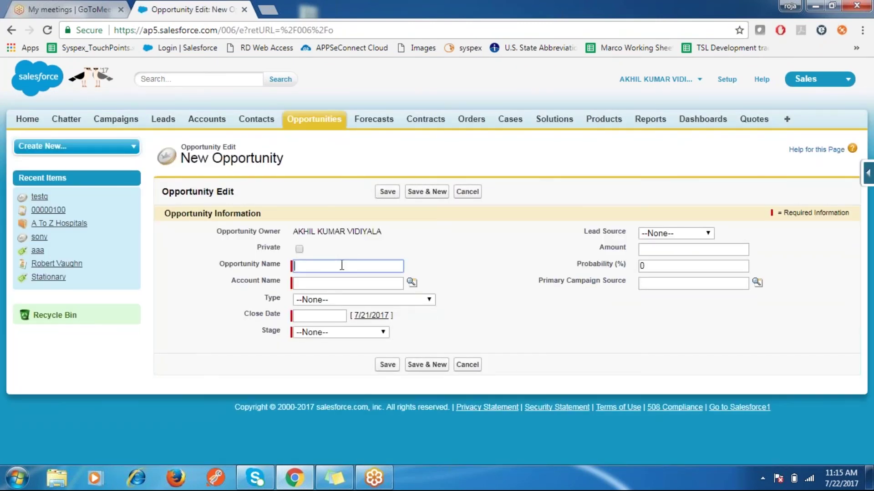
Name the new opportunity TESTWON and assign it to the A To Z Hospitals account.
type("TESt")
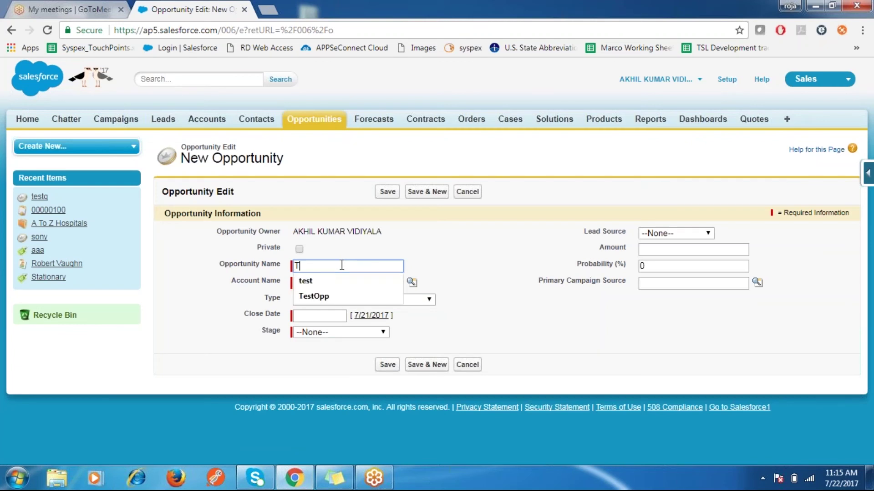
key("BackSpace")
type("TWON")
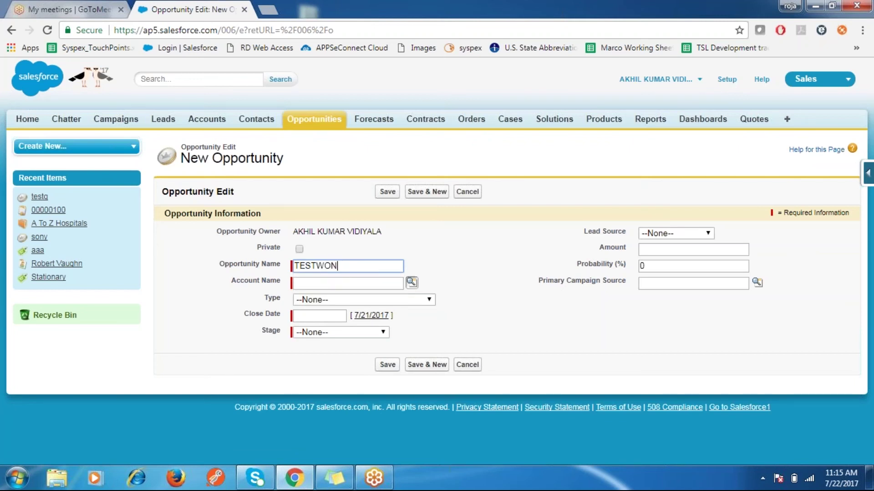
left_click(411, 282)
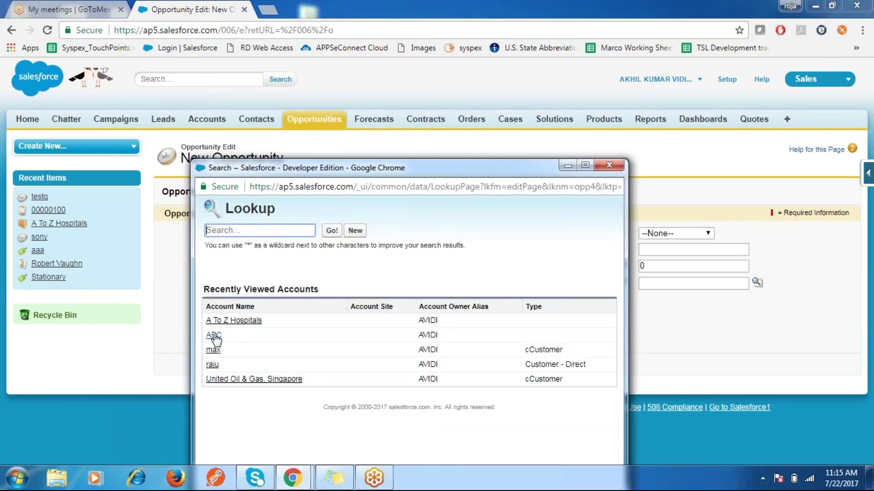
left_click(240, 321)
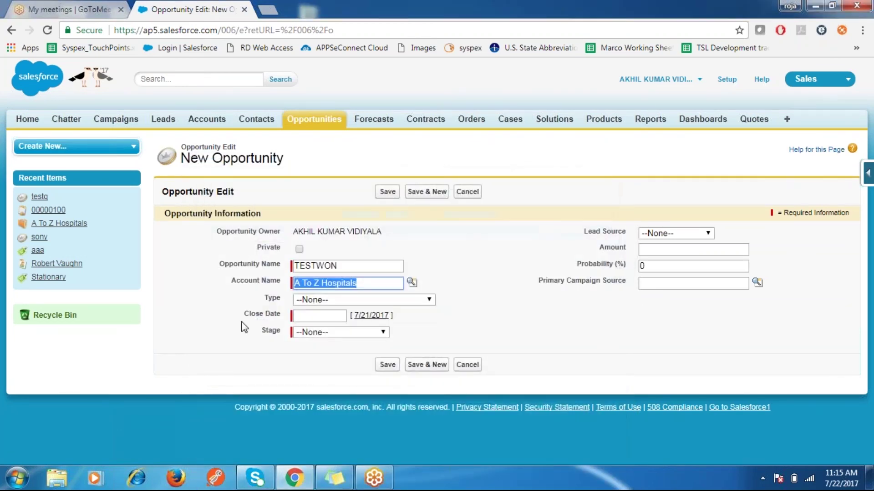
Set the opportunity's close date to 7/21/2017 and its stage to Closed Won, and save the record.
left_click(364, 321)
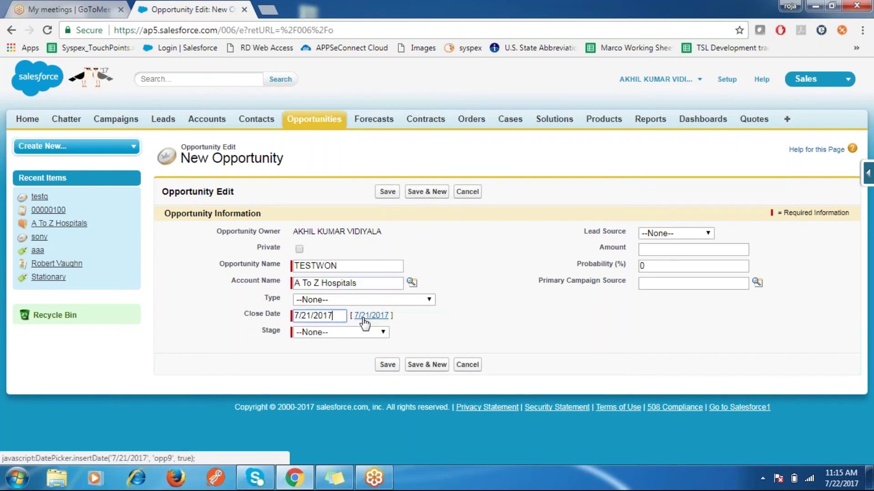
left_click(363, 332)
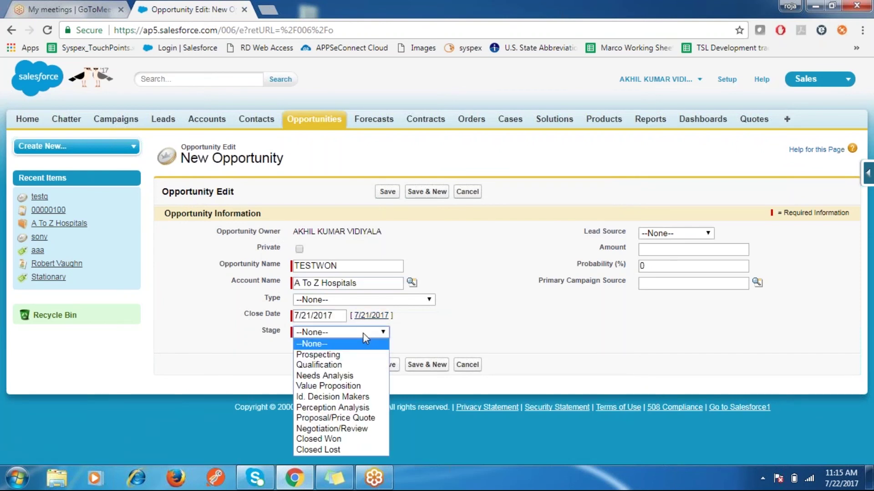
left_click(342, 440)
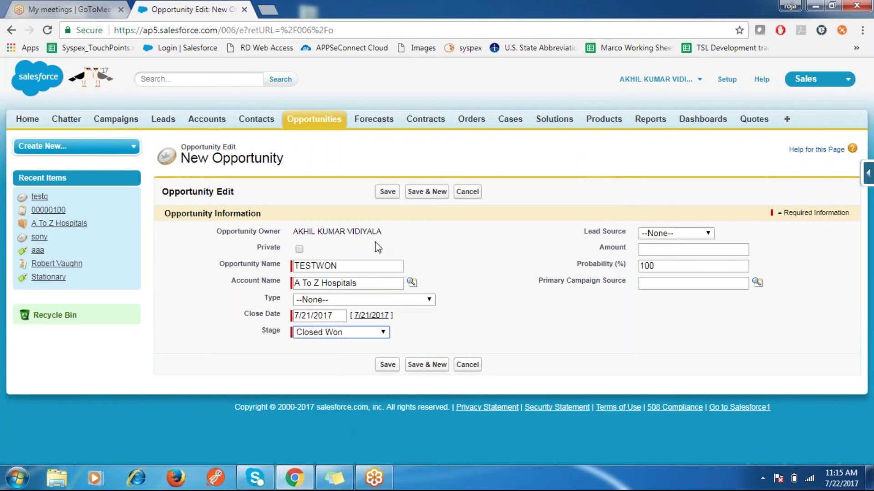
left_click(387, 191)
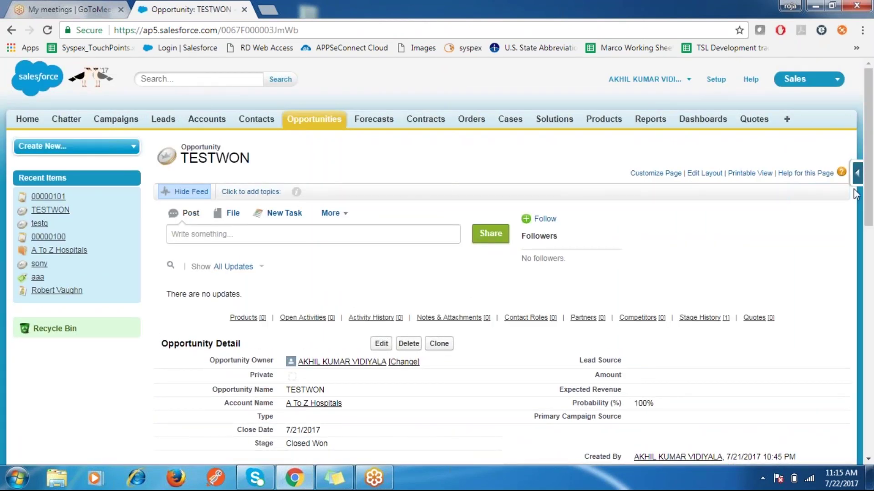
Review the saved opportunity and open the newest A To Z Hospitals contract to examine its details and history.
scroll(872, 212, "down", 1)
left_click_drag(872, 211, 872, 288)
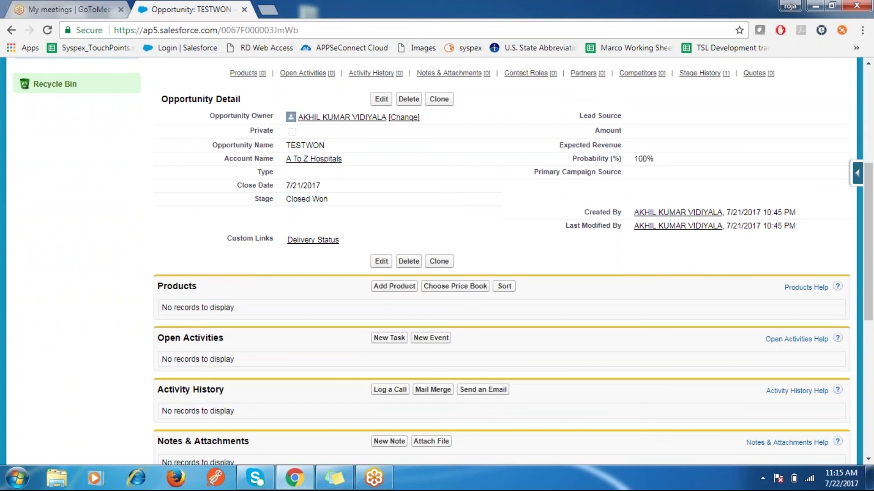
left_click_drag(869, 191, 870, 67)
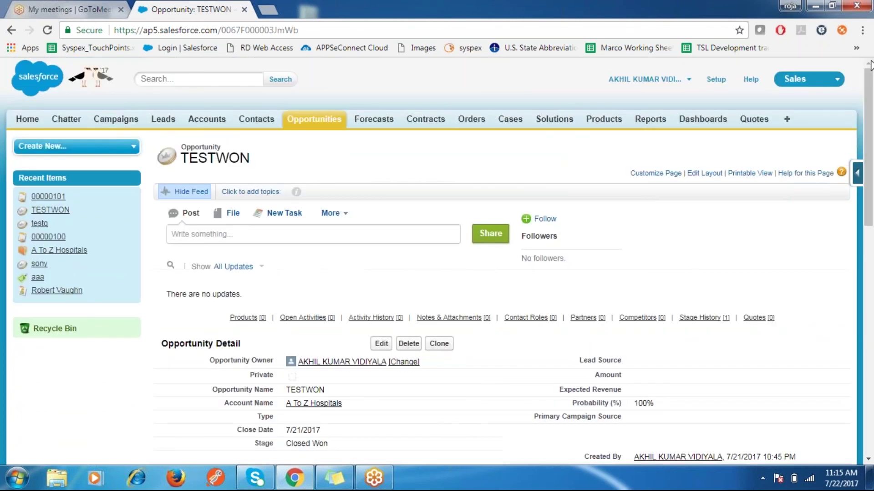
left_click(427, 121)
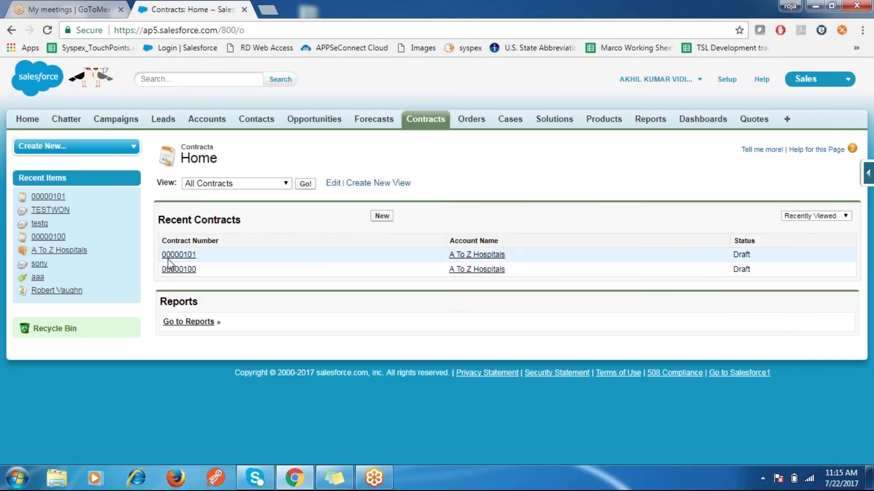
left_click(194, 257)
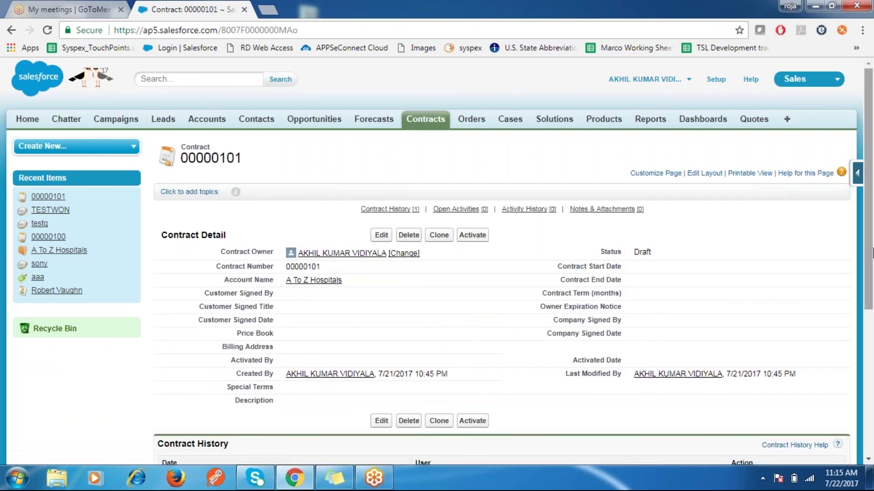
left_click_drag(872, 203, 873, 254)
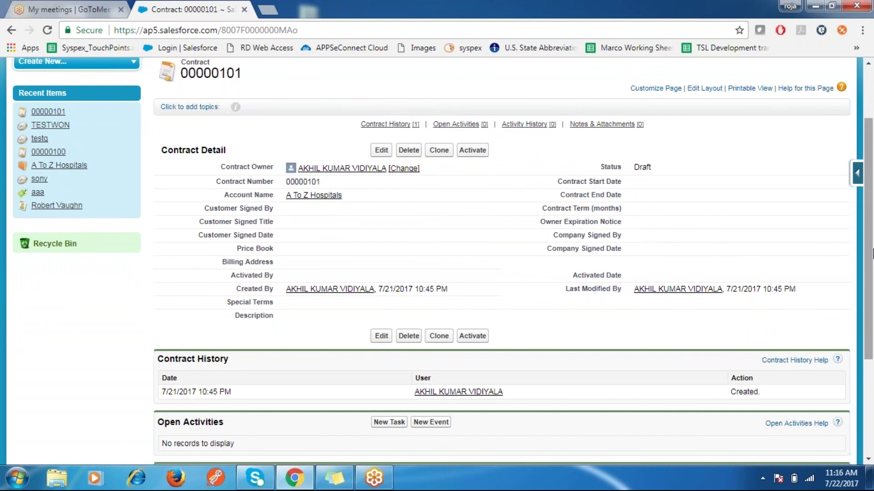